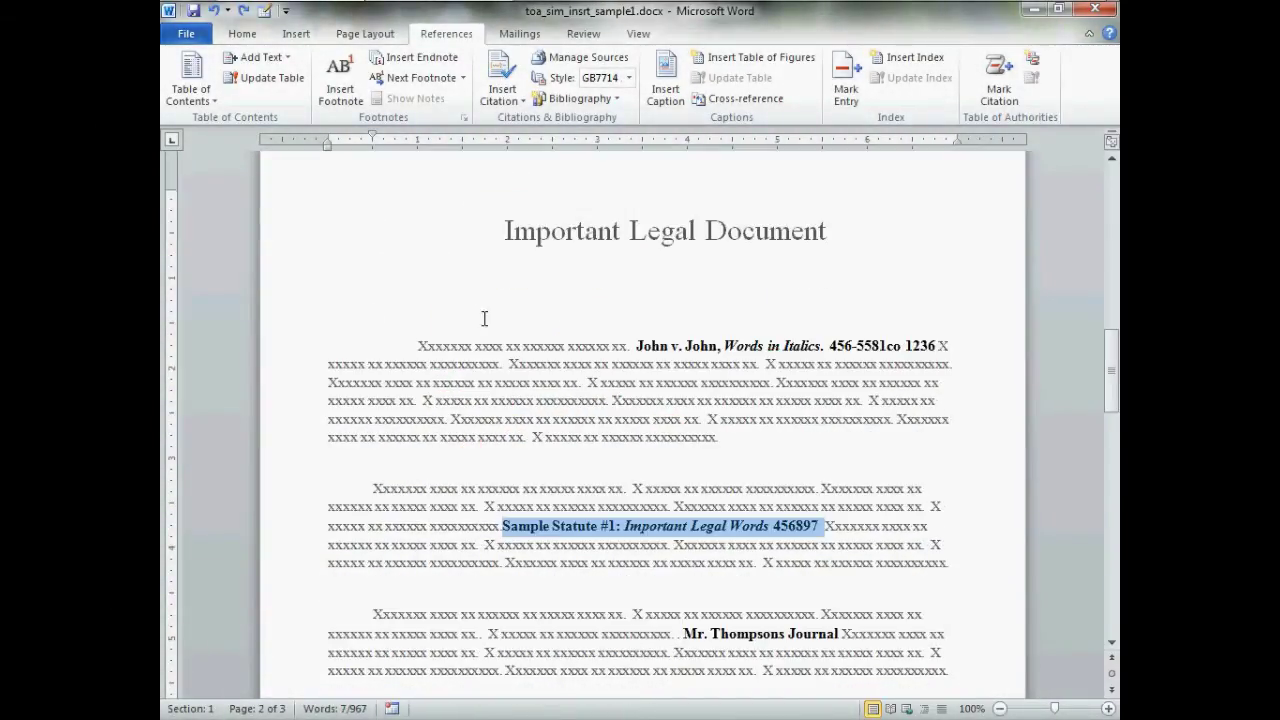
{"action": "left_click", "coordinate": [503, 312]}
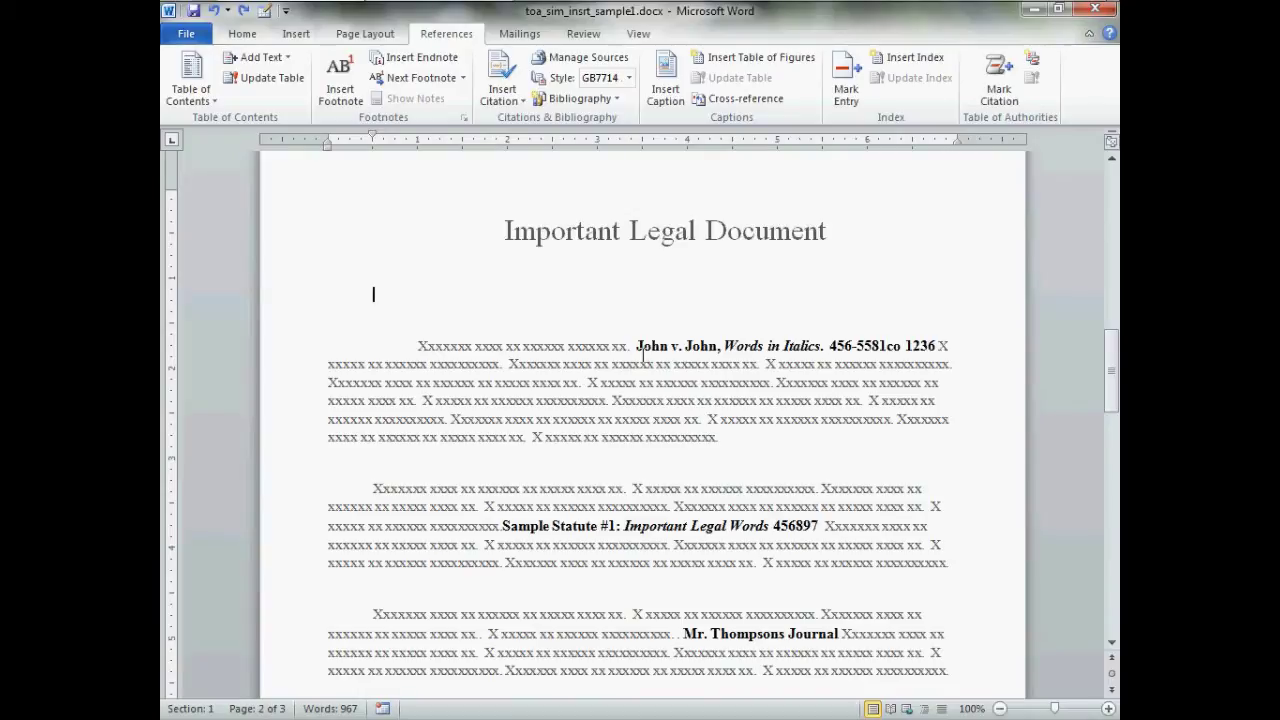
{"action": "left_click", "coordinate": [600, 384]}
{"action": "left_click_drag", "start_coordinate": [636, 350], "coordinate": [934, 352]}
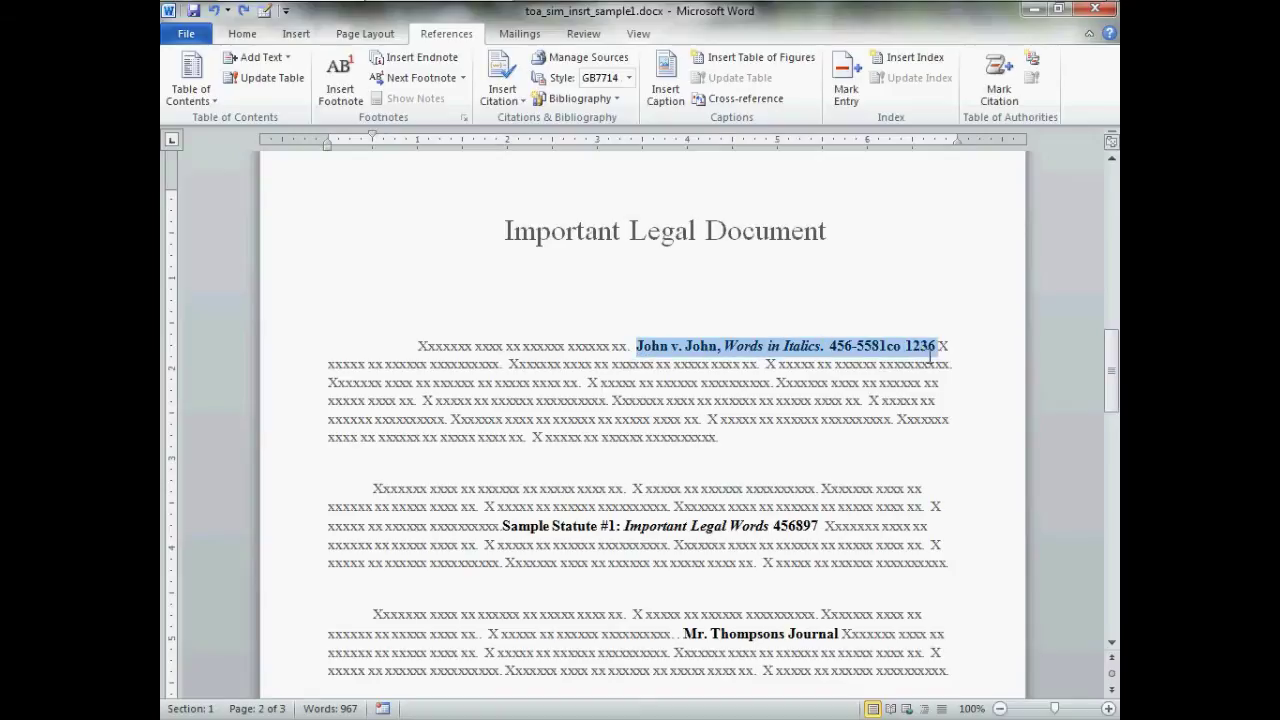
{"action": "left_click", "coordinate": [678, 410]}
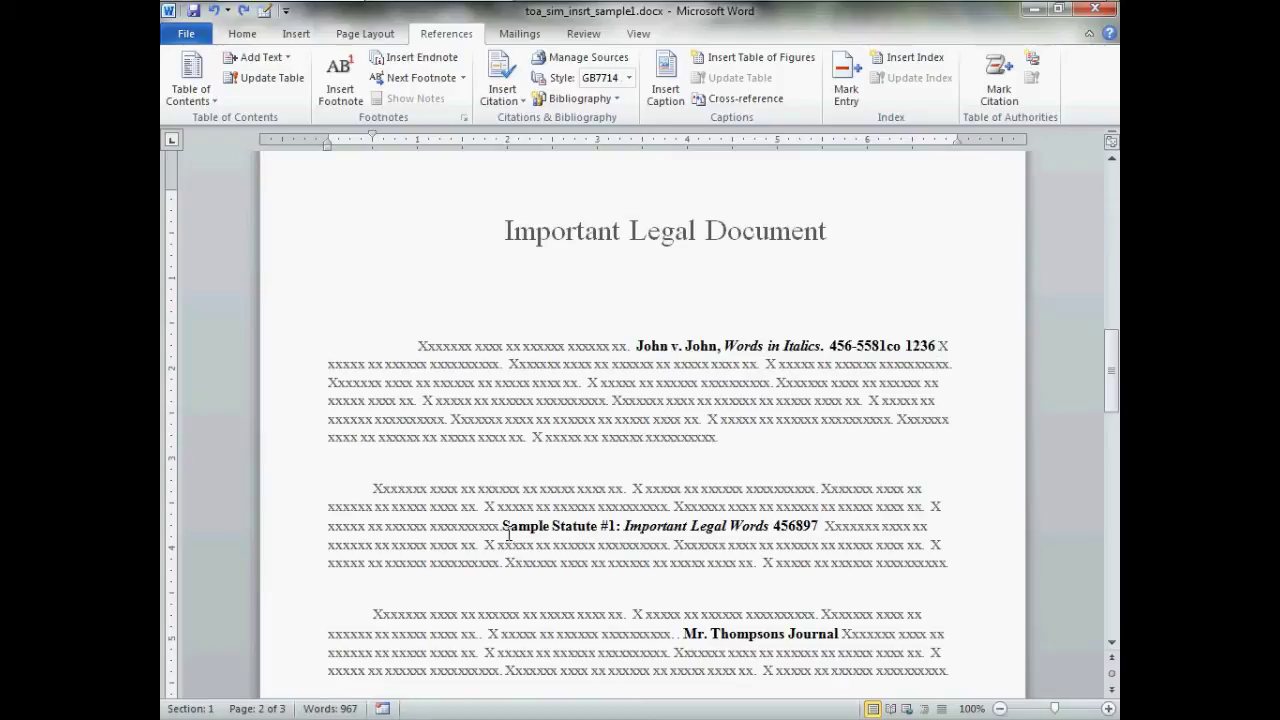
{"action": "left_click_drag", "start_coordinate": [503, 528], "coordinate": [816, 534]}
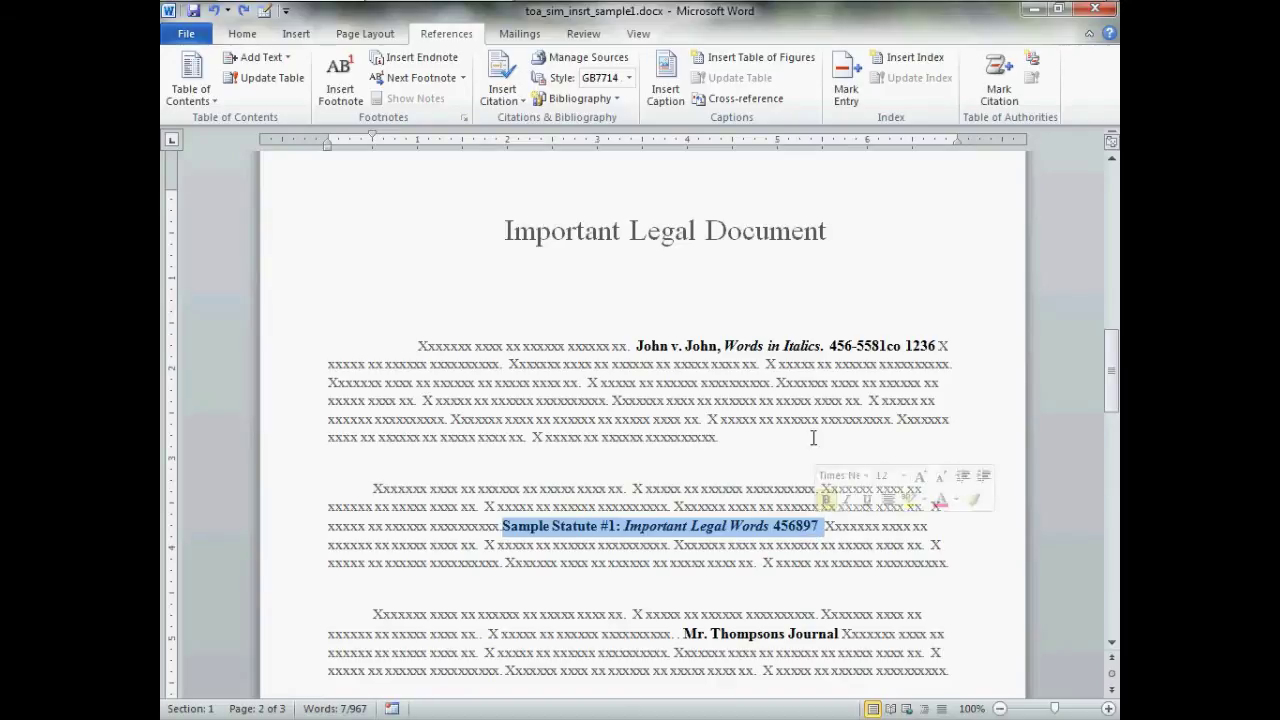
{"action": "left_click", "coordinate": [795, 407]}
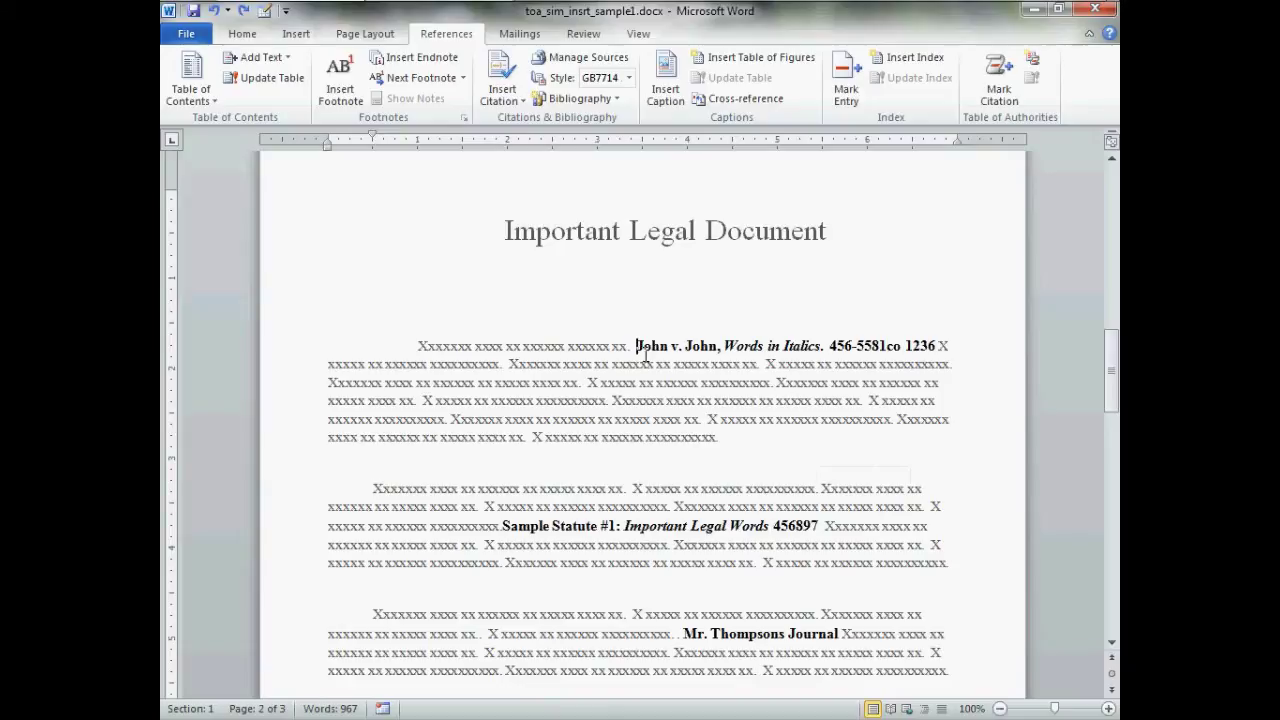
- Start marking the bold case citation in the first paragraph for the table of authorities, with its category set to Cases
{"action": "left_click_drag", "start_coordinate": [644, 354], "coordinate": [934, 351]}
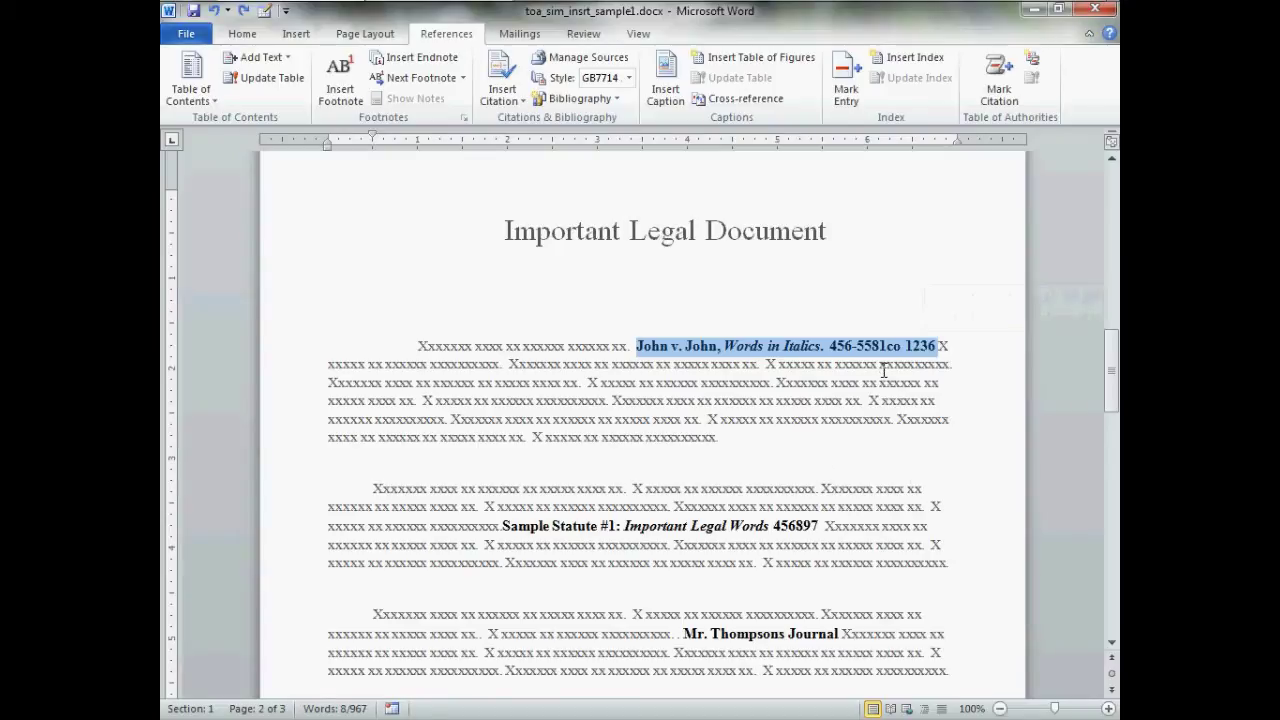
{"action": "left_click", "coordinate": [997, 92]}
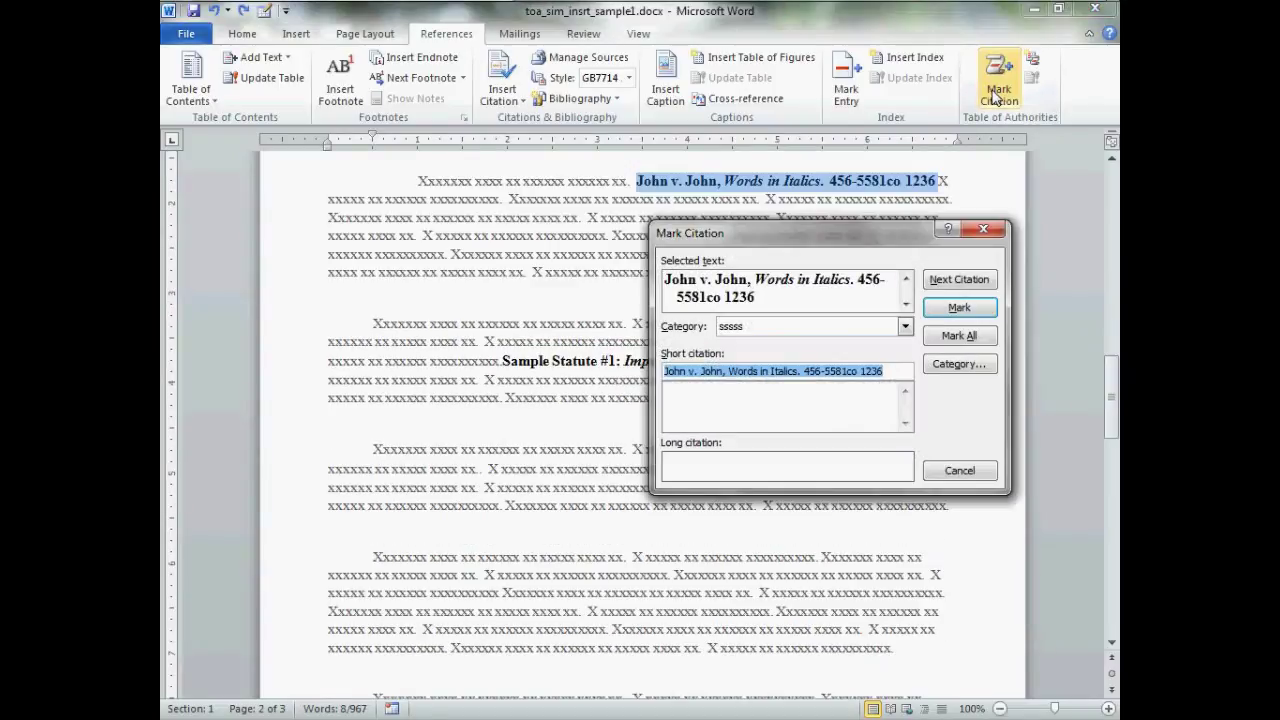
{"action": "left_click_drag", "start_coordinate": [864, 236], "coordinate": [832, 223]}
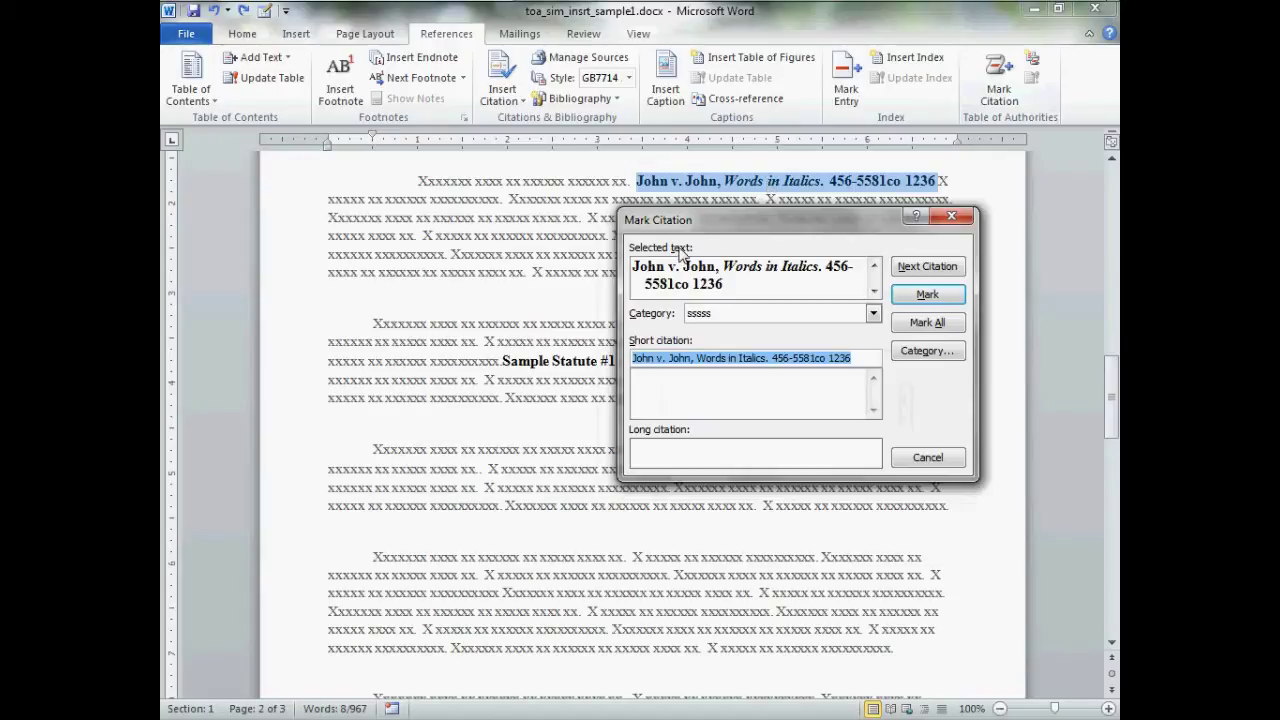
{"action": "left_click", "coordinate": [873, 313]}
{"action": "left_click_drag", "start_coordinate": [876, 362], "coordinate": [874, 340]}
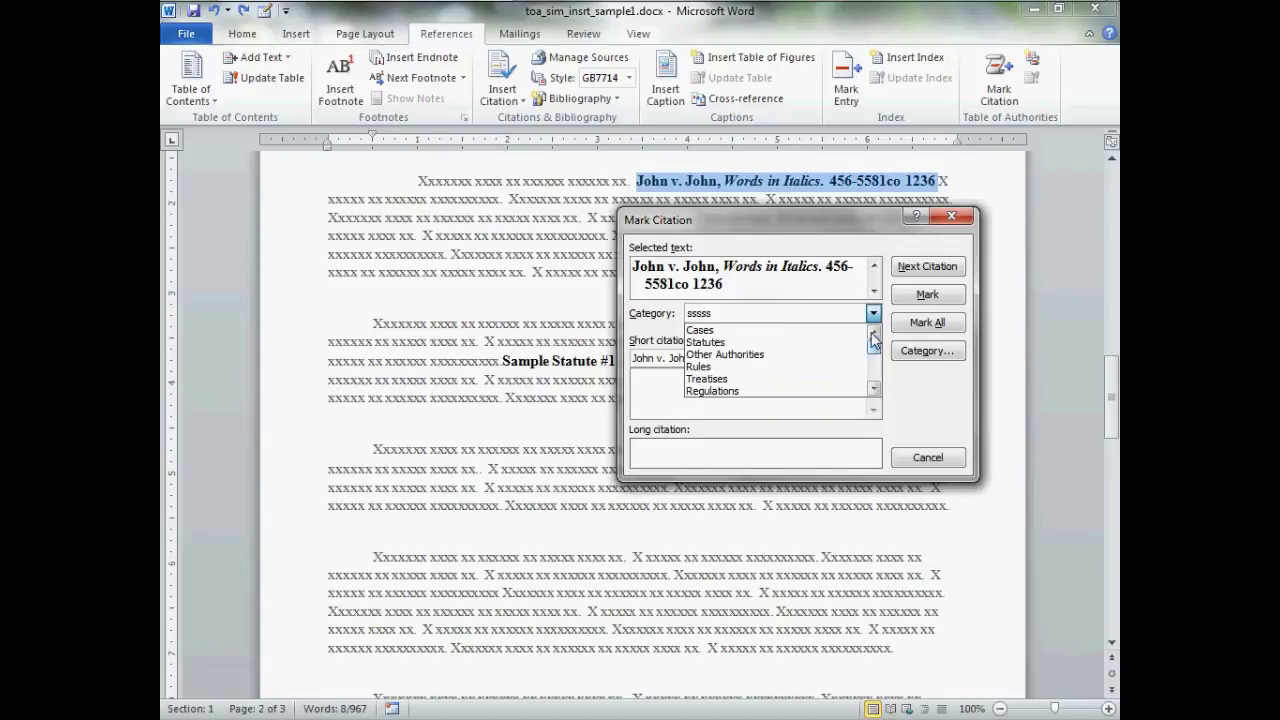
{"action": "left_click", "coordinate": [726, 331]}
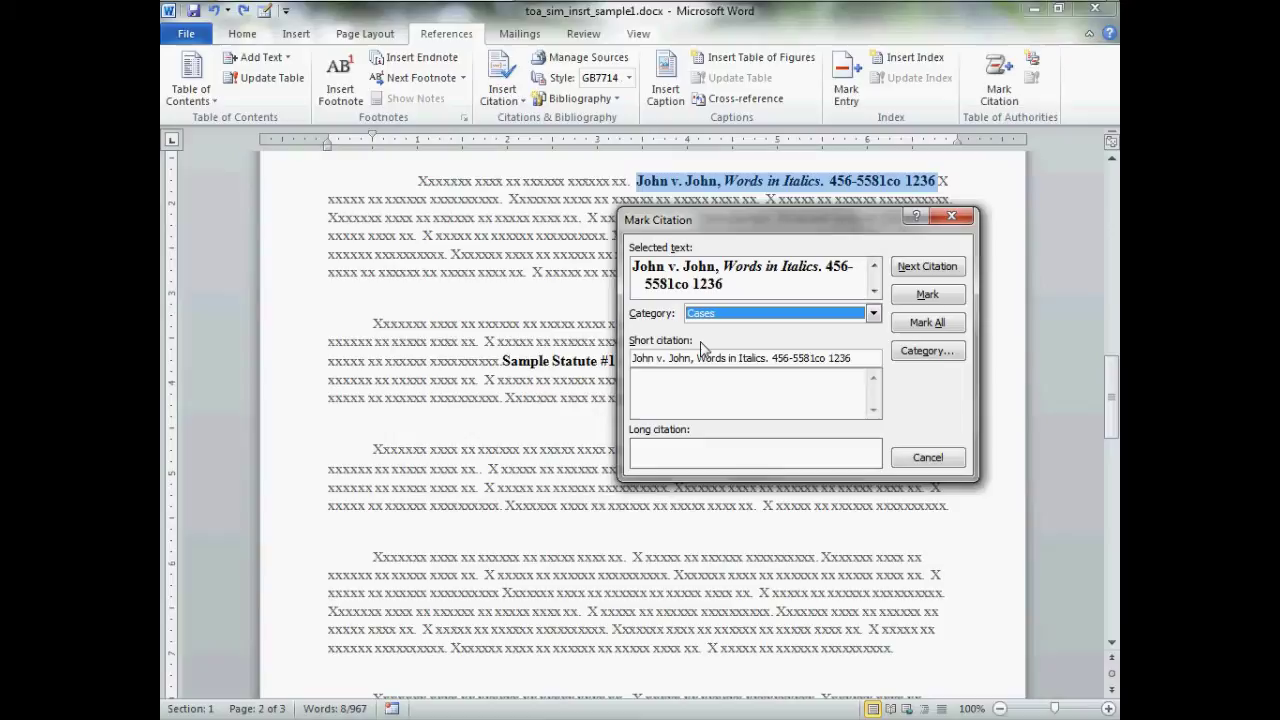
- Replace the short citation text with aaa and mark the case citation
{"action": "left_click", "coordinate": [688, 342]}
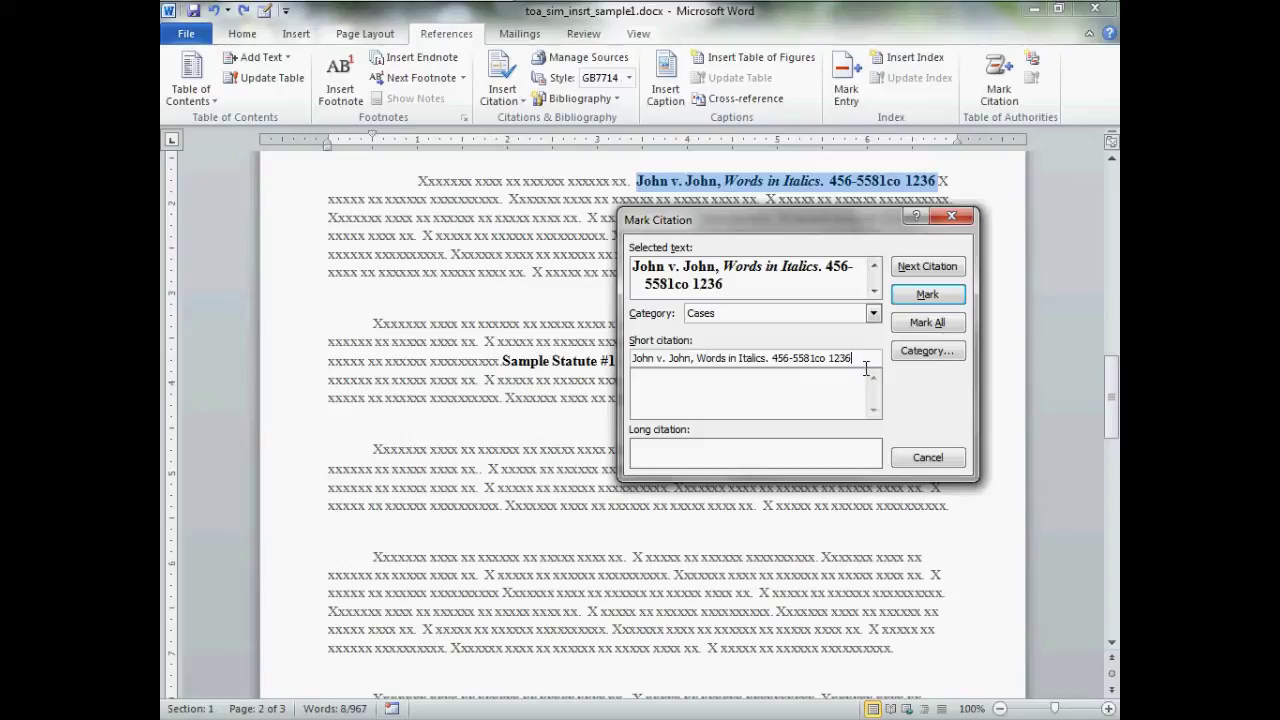
{"action": "left_click_drag", "start_coordinate": [864, 368], "coordinate": [632, 362]}
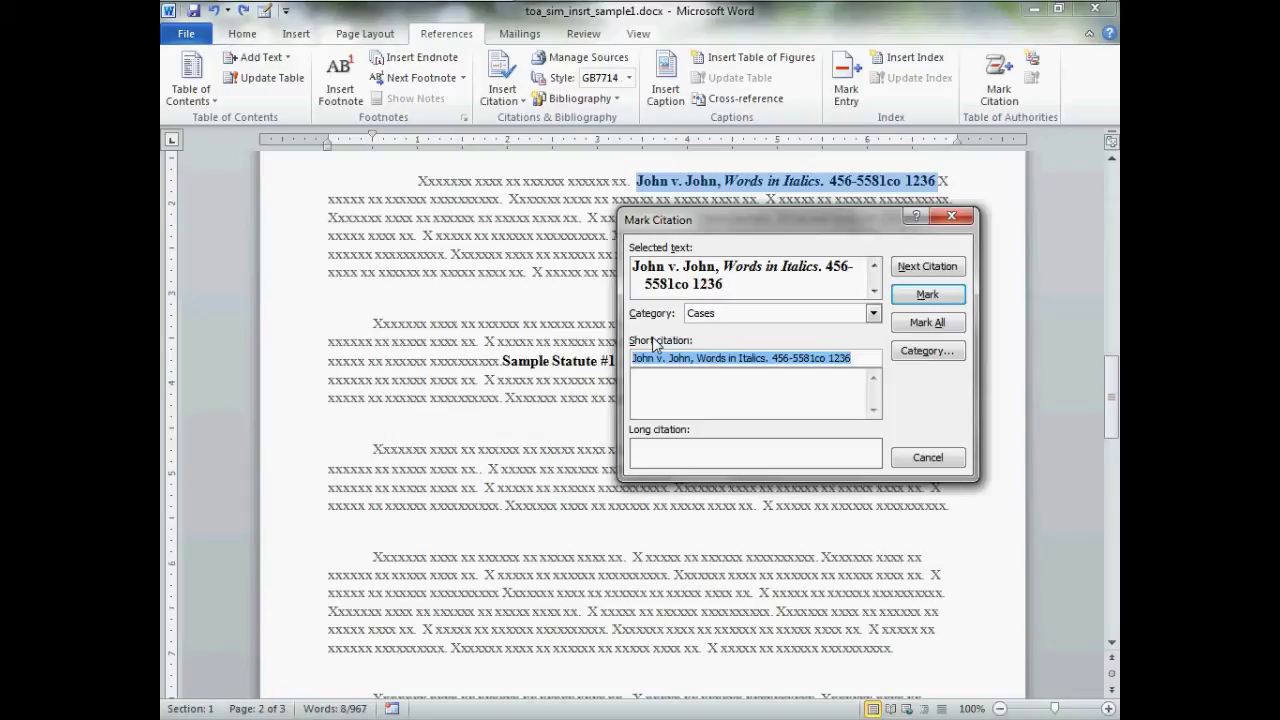
{"action": "type", "text": "aaa"}
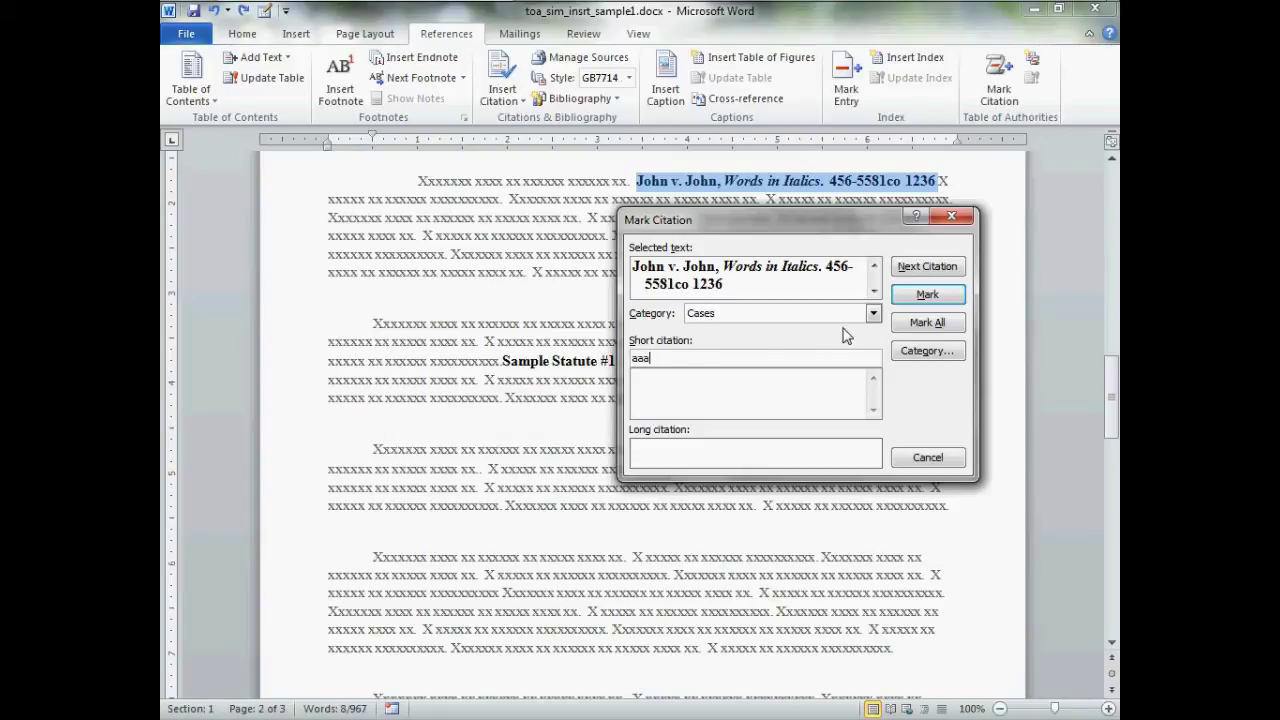
{"action": "left_click", "coordinate": [924, 297]}
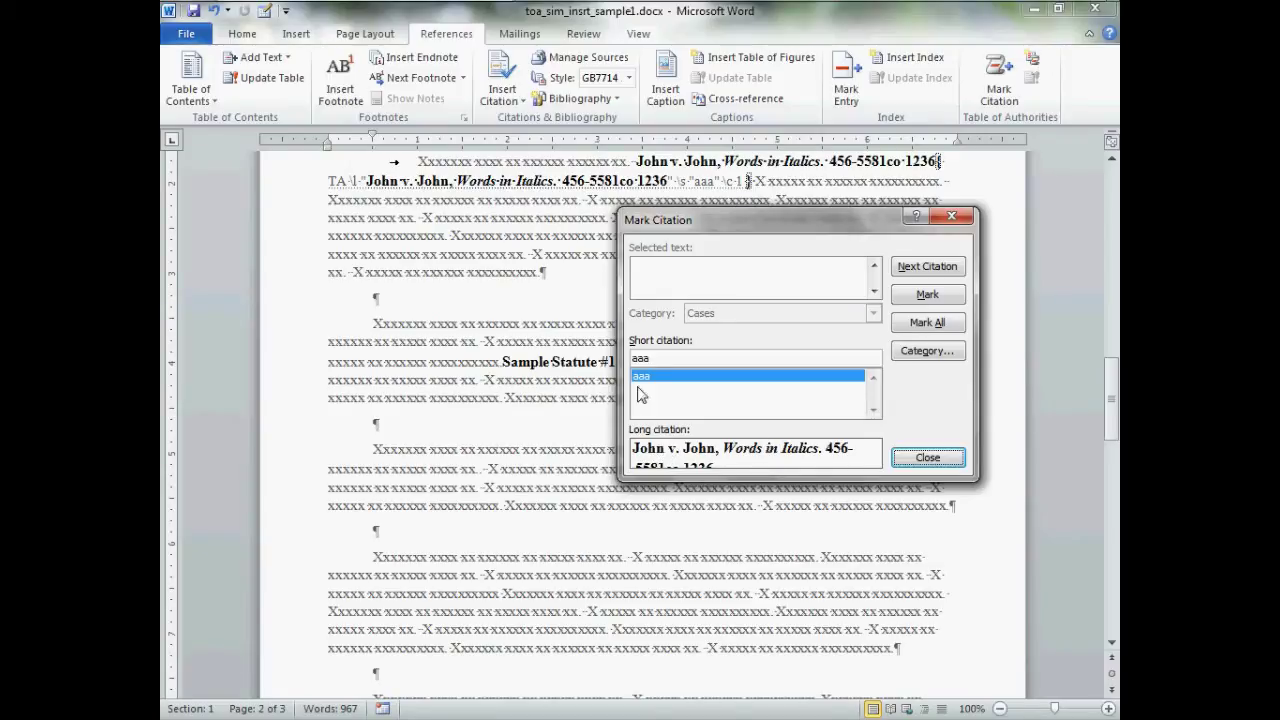
- Check the aaa entry against the marked case citation in the document and close the Mark Citation dialog
{"action": "left_click", "coordinate": [661, 378]}
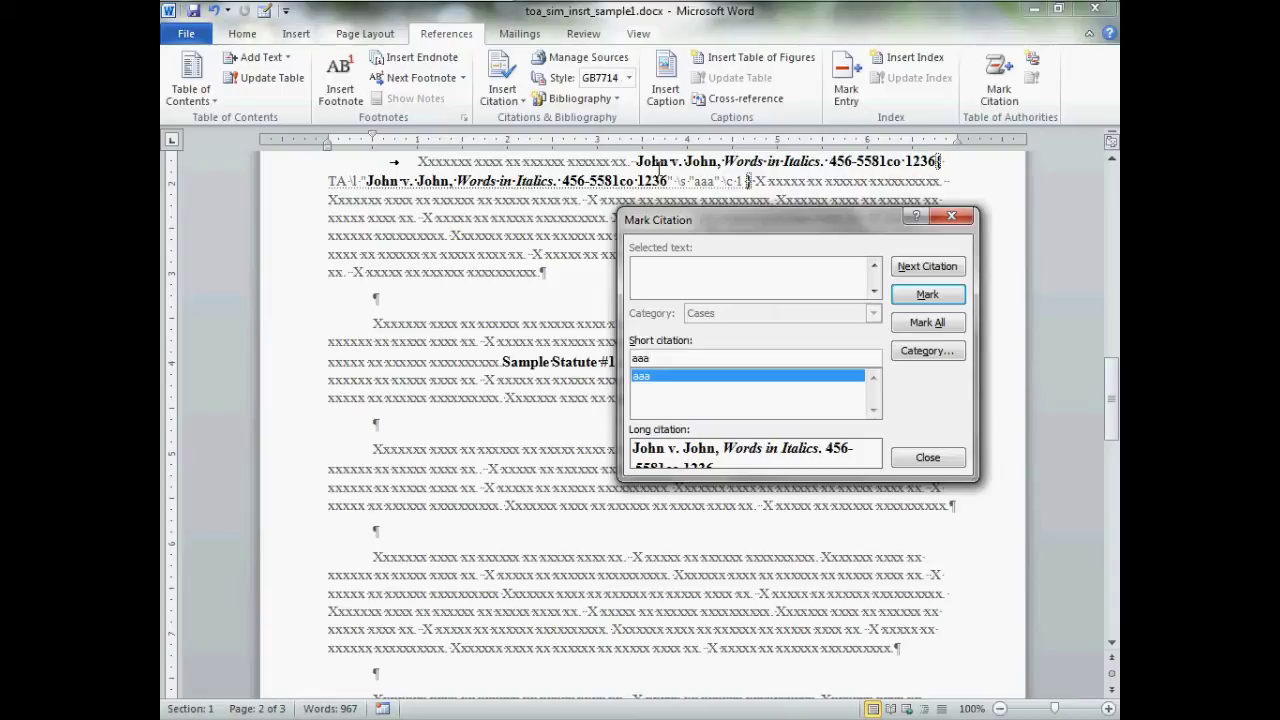
{"action": "left_click", "coordinate": [652, 170]}
{"action": "left_click_drag", "start_coordinate": [650, 172], "coordinate": [718, 165]}
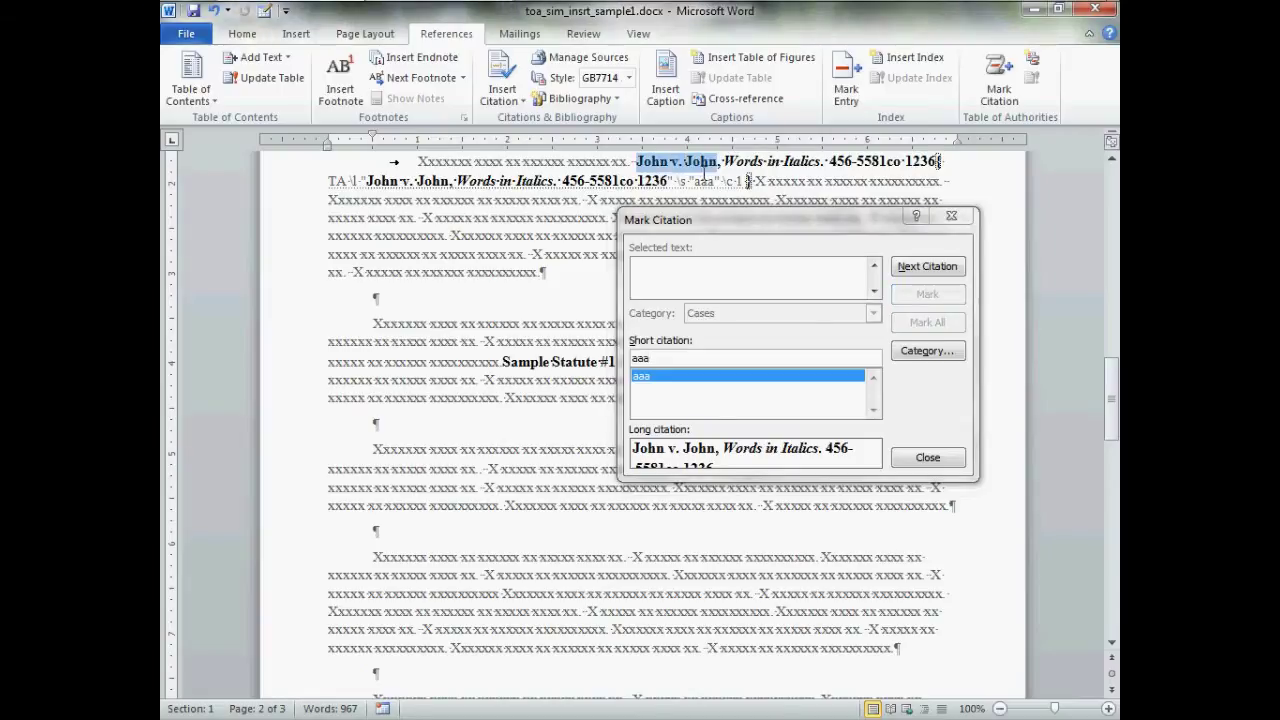
{"action": "left_click", "coordinate": [628, 161]}
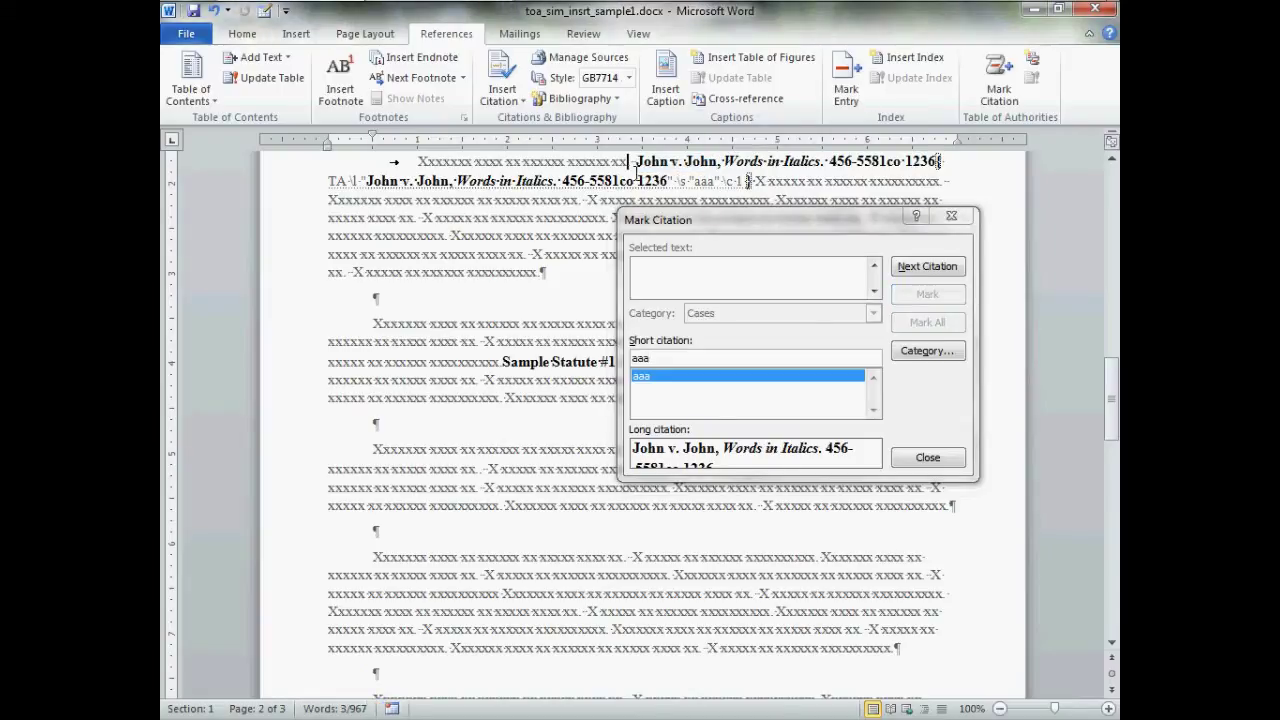
{"action": "left_click", "coordinate": [932, 410]}
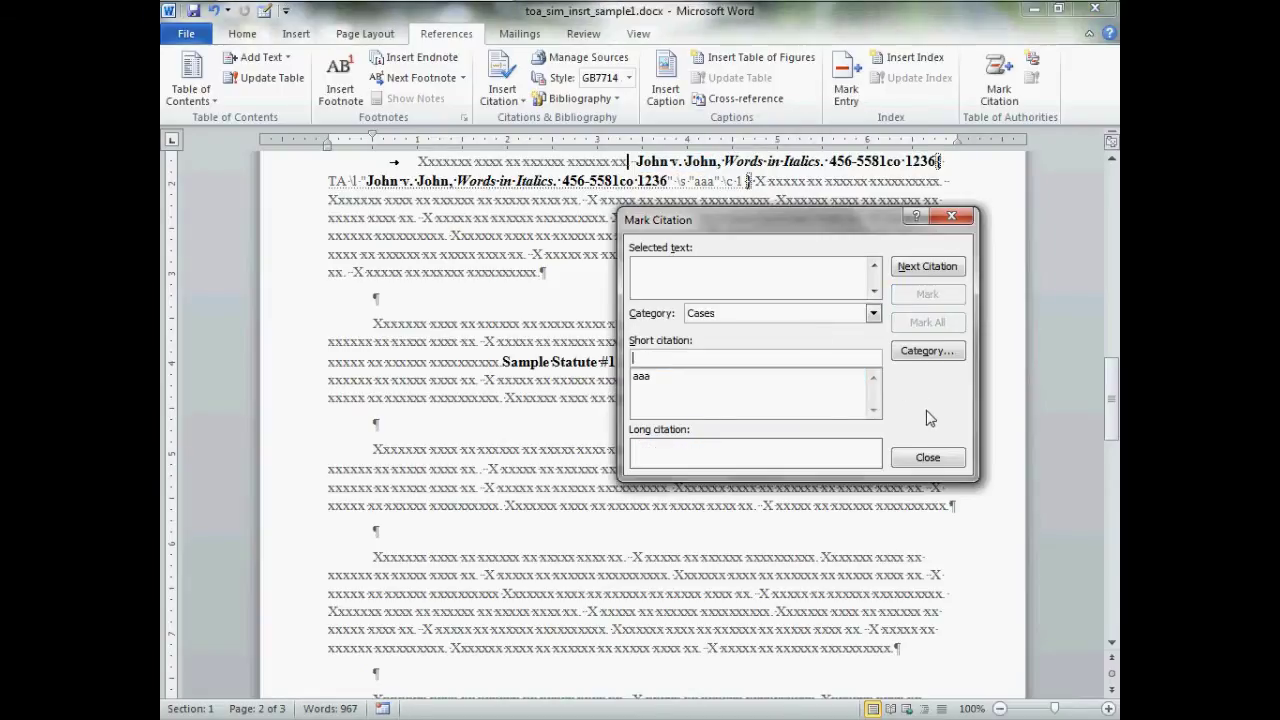
{"action": "left_click", "coordinate": [955, 460]}
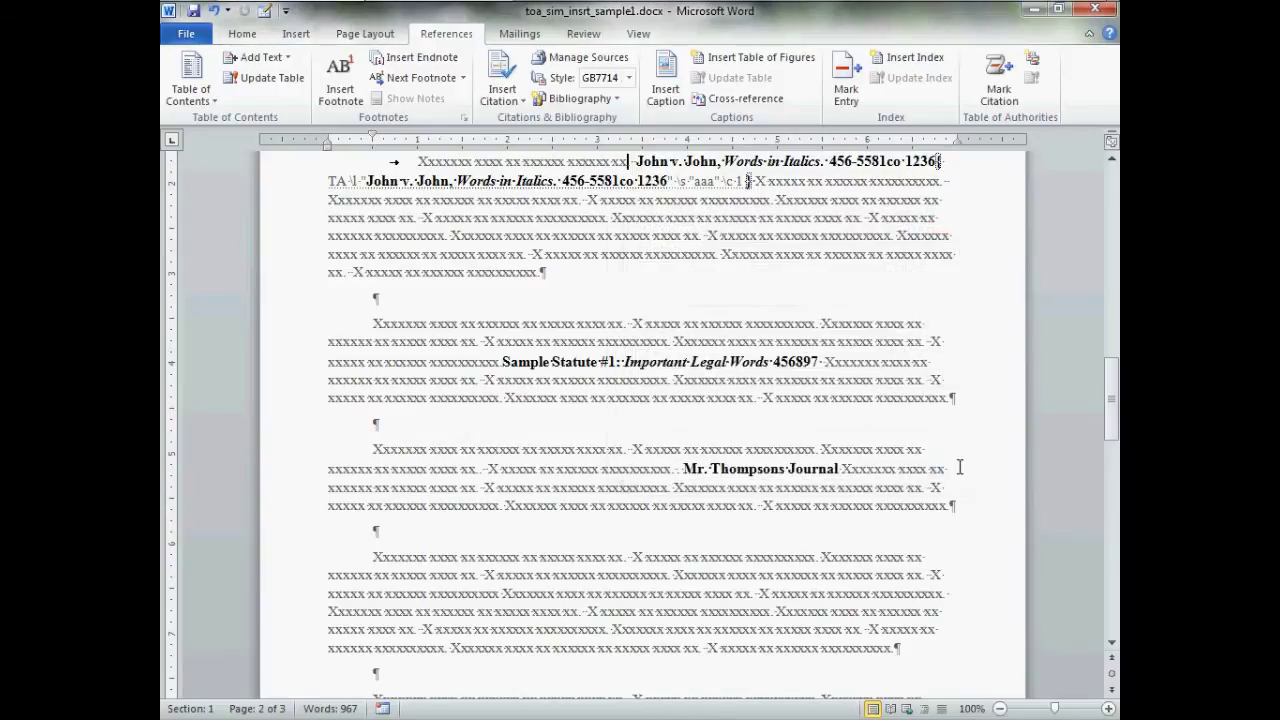
- Highlight the TA field code following the case citation in the first paragraph, and hide the document's formatting marks
{"action": "scroll", "coordinate": [835, 488], "scroll_direction": "up", "scroll_amount": 2}
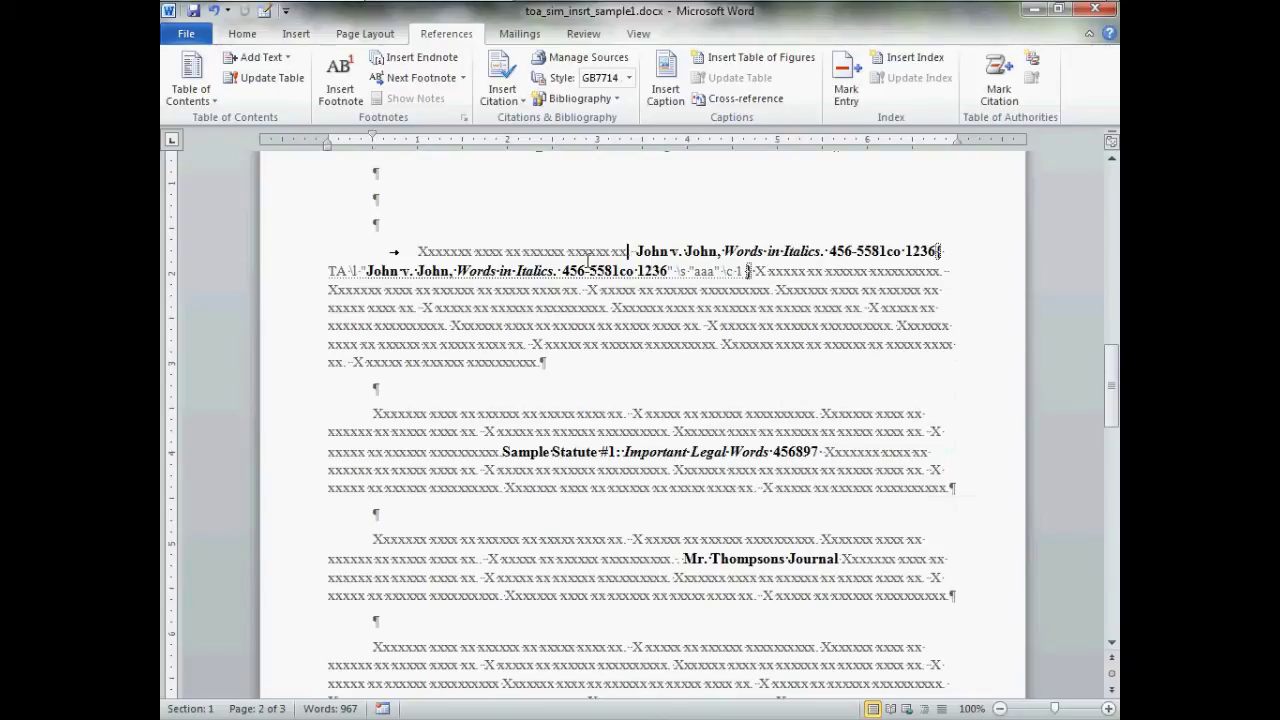
{"action": "left_click_drag", "start_coordinate": [636, 252], "coordinate": [932, 264]}
{"action": "left_click", "coordinate": [946, 268]}
{"action": "double_click", "coordinate": [944, 264]}
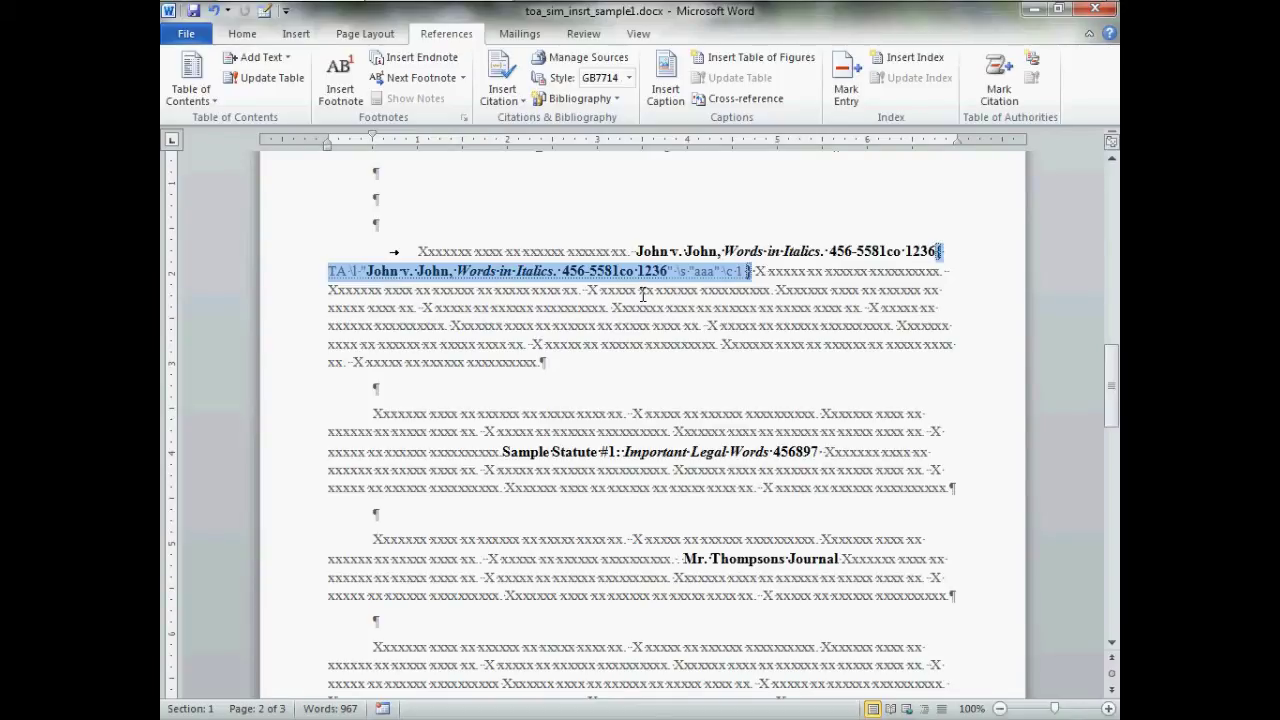
{"action": "left_click", "coordinate": [244, 36]}
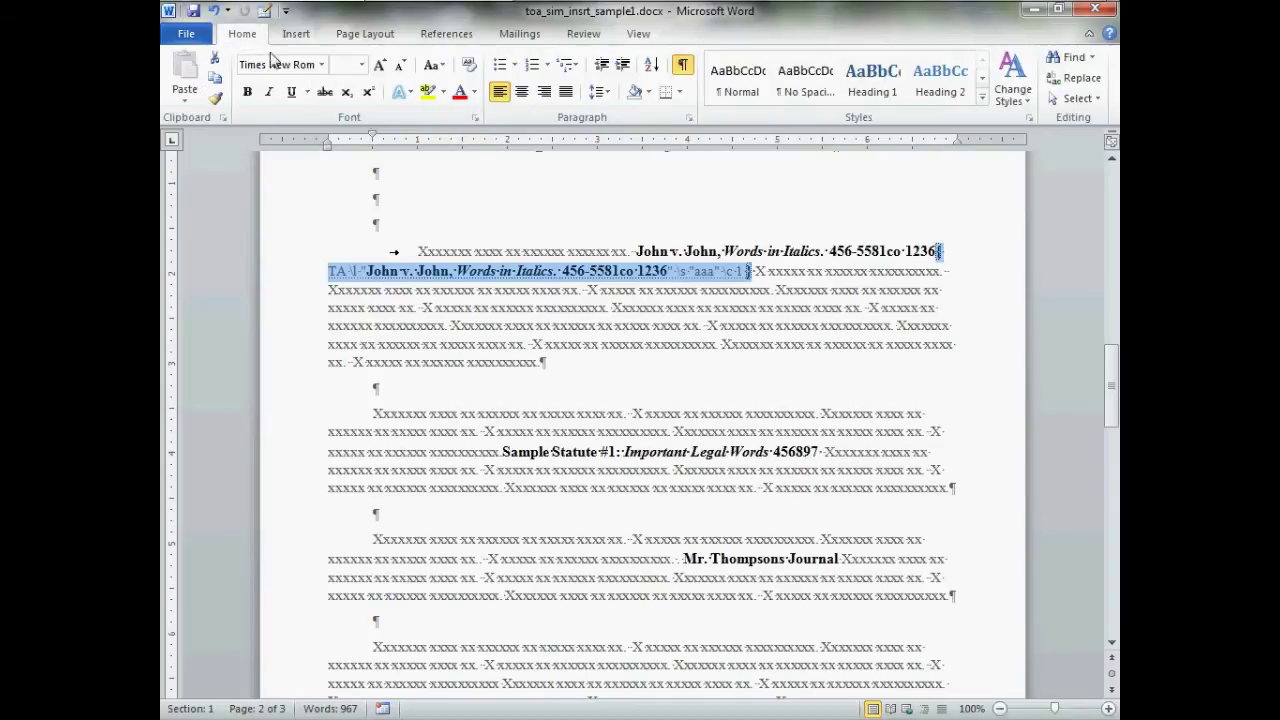
{"action": "left_click", "coordinate": [684, 66]}
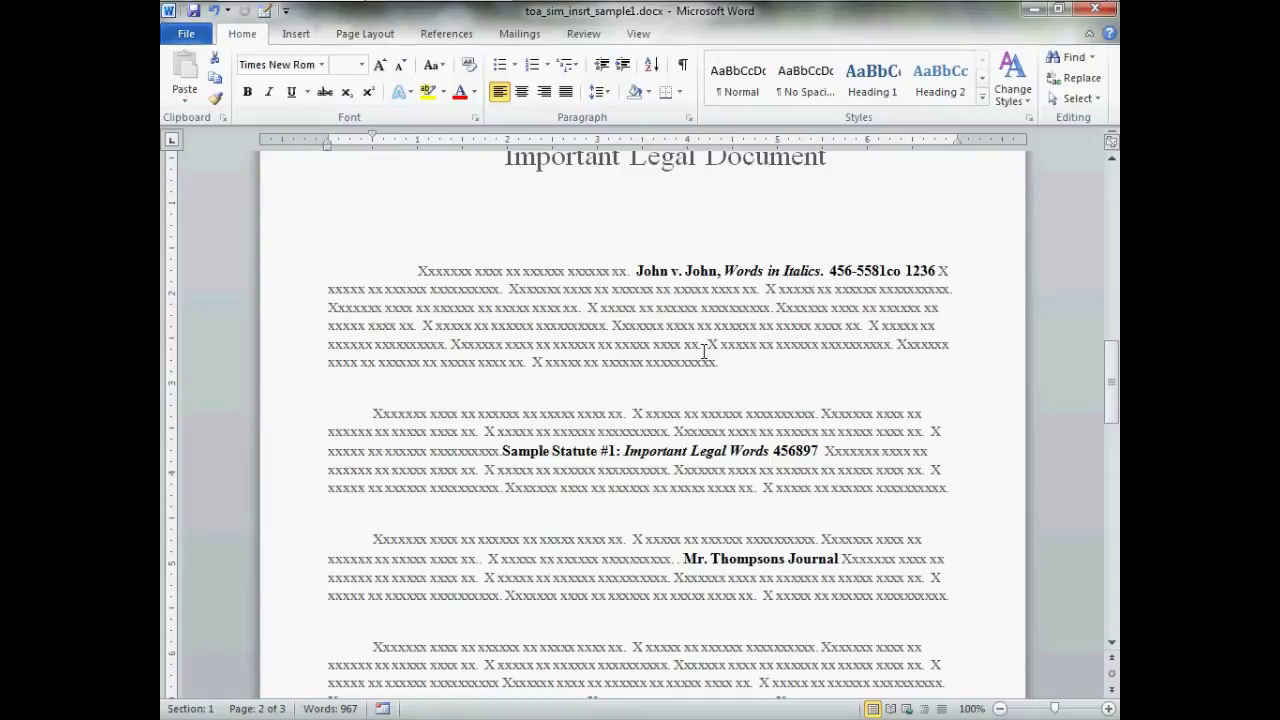
- Start marking the citation "Sample Statute #1: Important Legal Words 456897" in the second paragraph, with its category set to Statutes
{"action": "left_click", "coordinate": [510, 455]}
{"action": "left_click", "coordinate": [505, 460]}
{"action": "left_click_drag", "start_coordinate": [513, 458], "coordinate": [815, 462]}
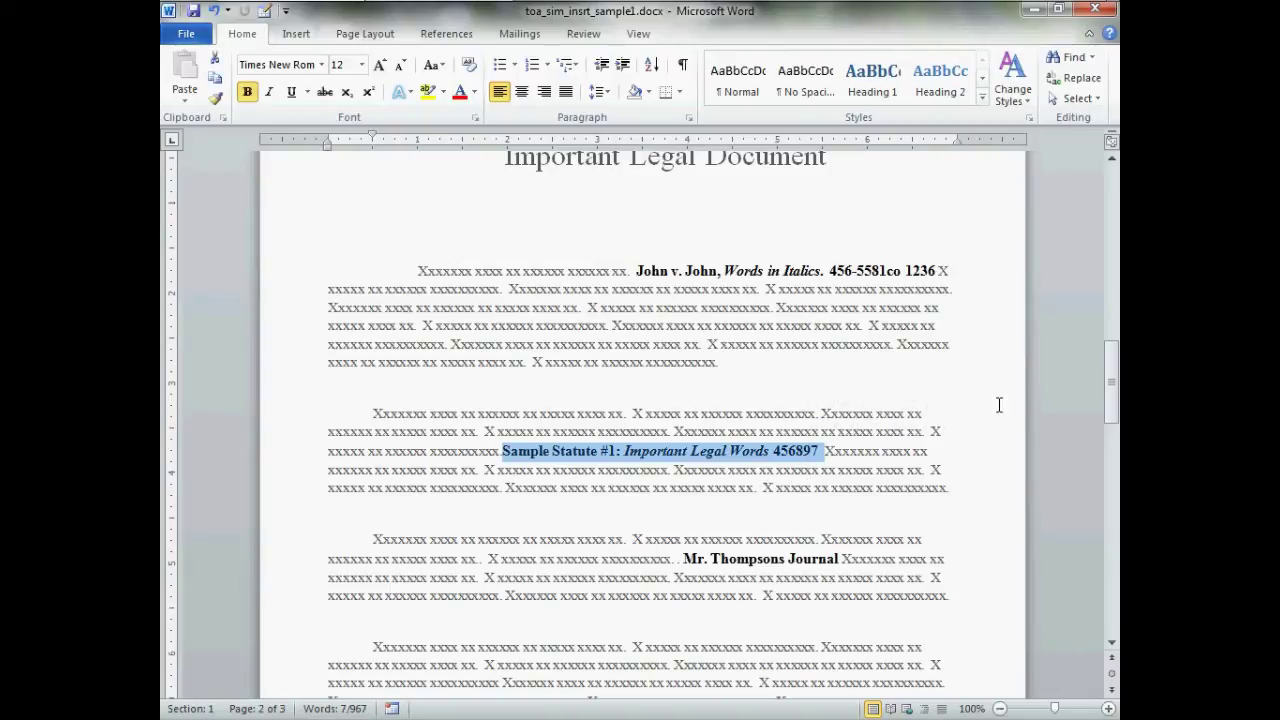
{"action": "left_click", "coordinate": [446, 33]}
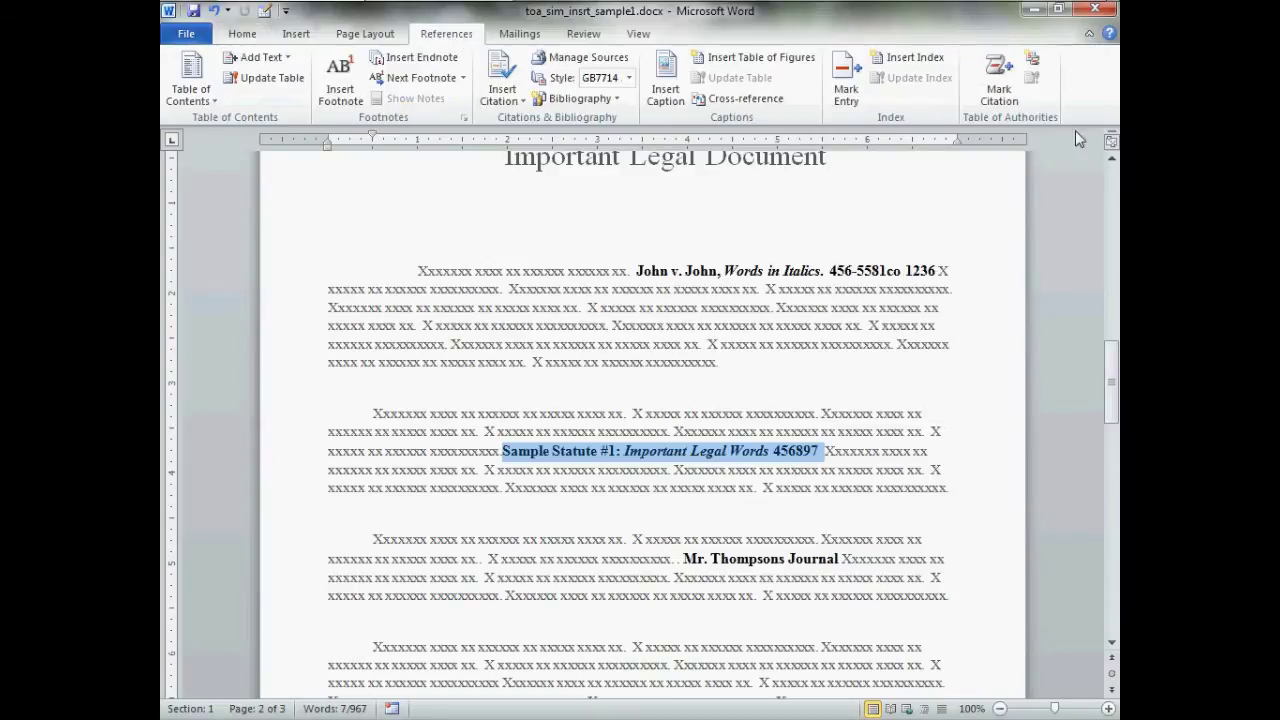
{"action": "left_click", "coordinate": [1000, 90]}
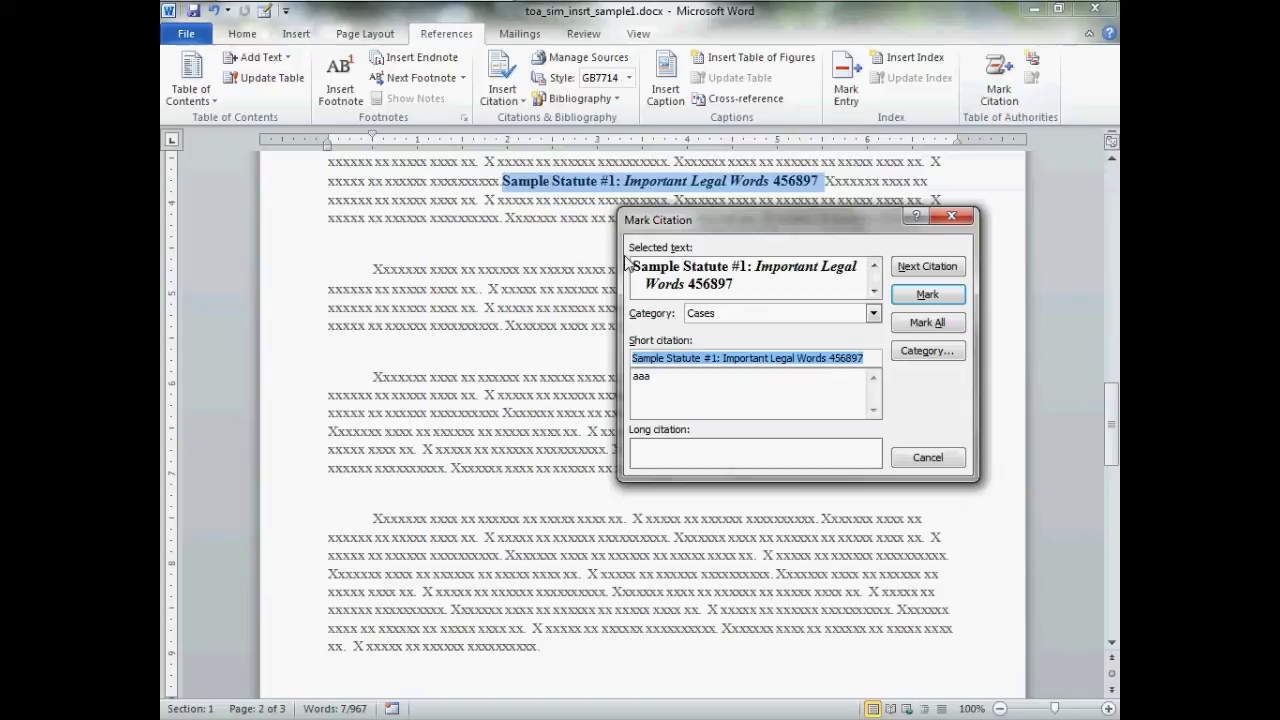
{"action": "left_click", "coordinate": [743, 316]}
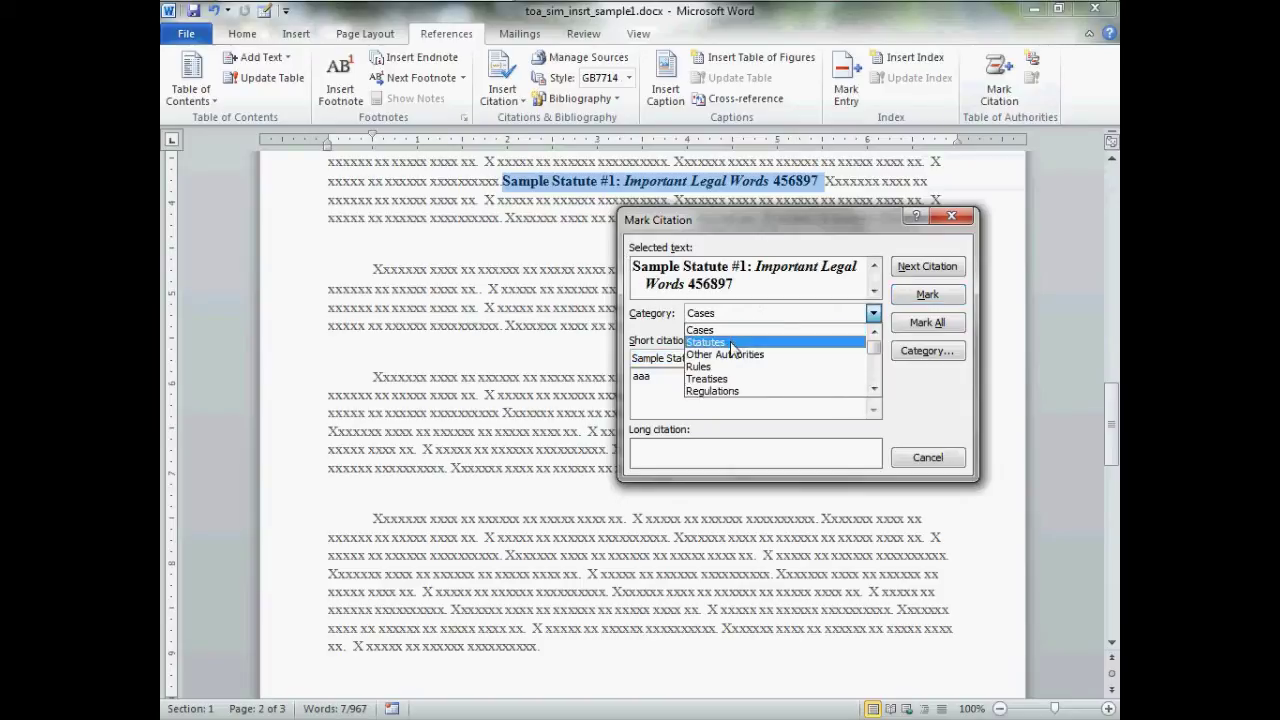
{"action": "left_click", "coordinate": [731, 343]}
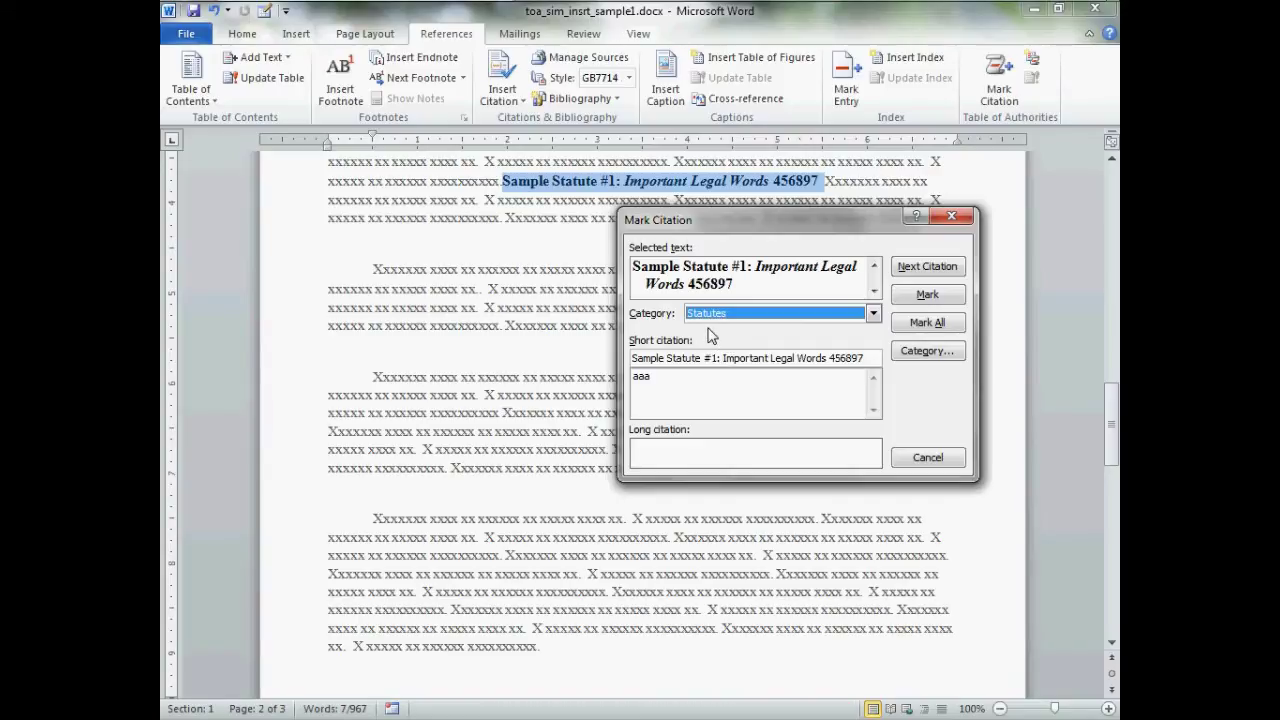
- Set the statute's short citation to ss, mark it, and close the Mark Citation dialog
{"action": "left_click_drag", "start_coordinate": [876, 366], "coordinate": [642, 372]}
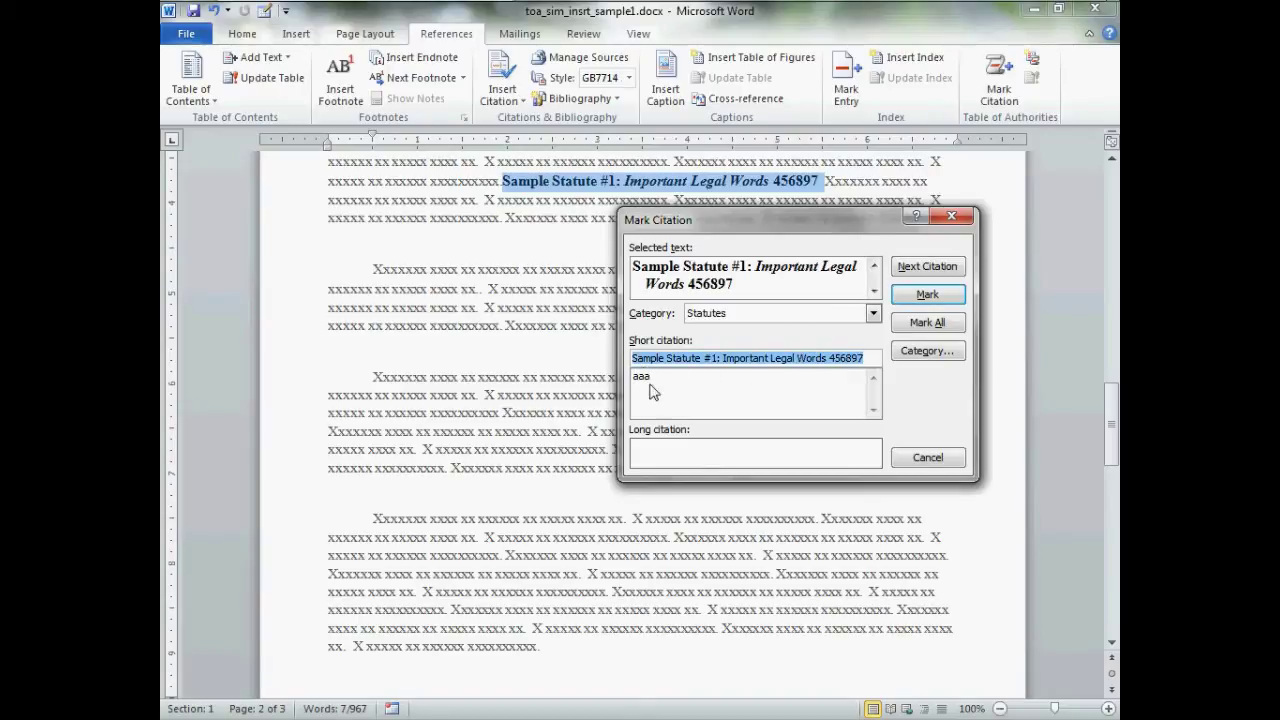
{"action": "type", "text": "ss"}
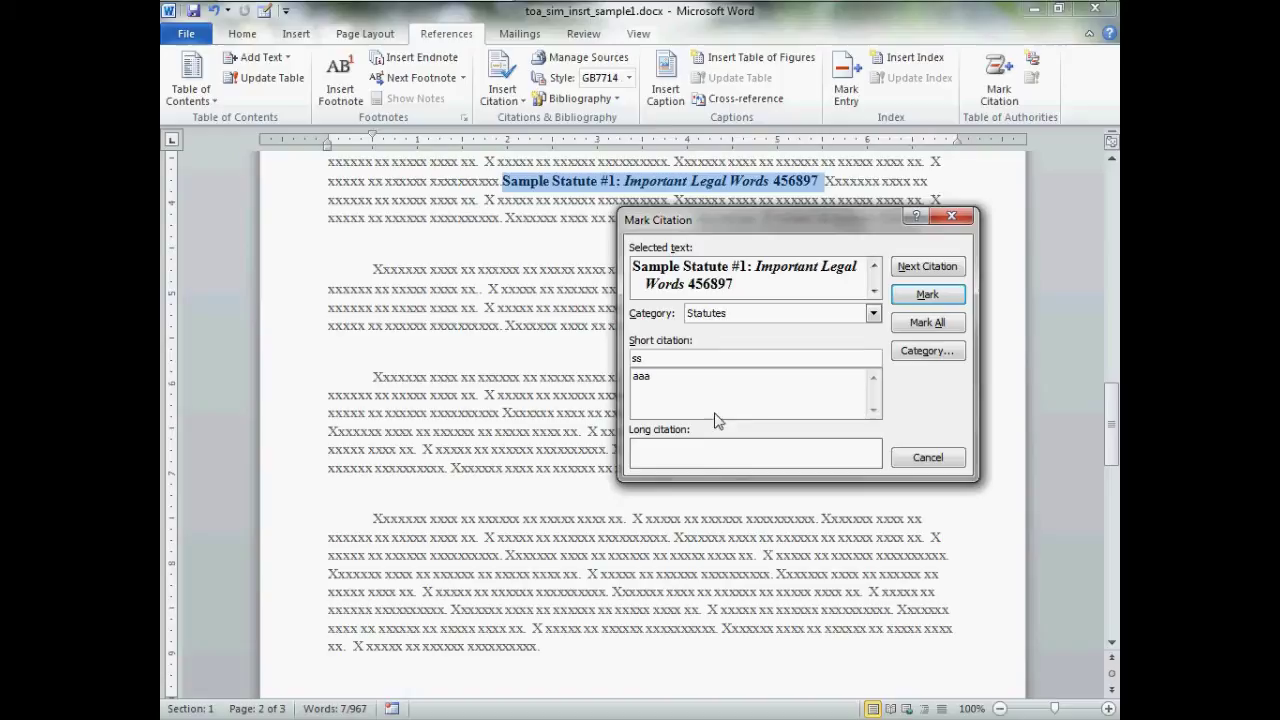
{"action": "left_click", "coordinate": [929, 296]}
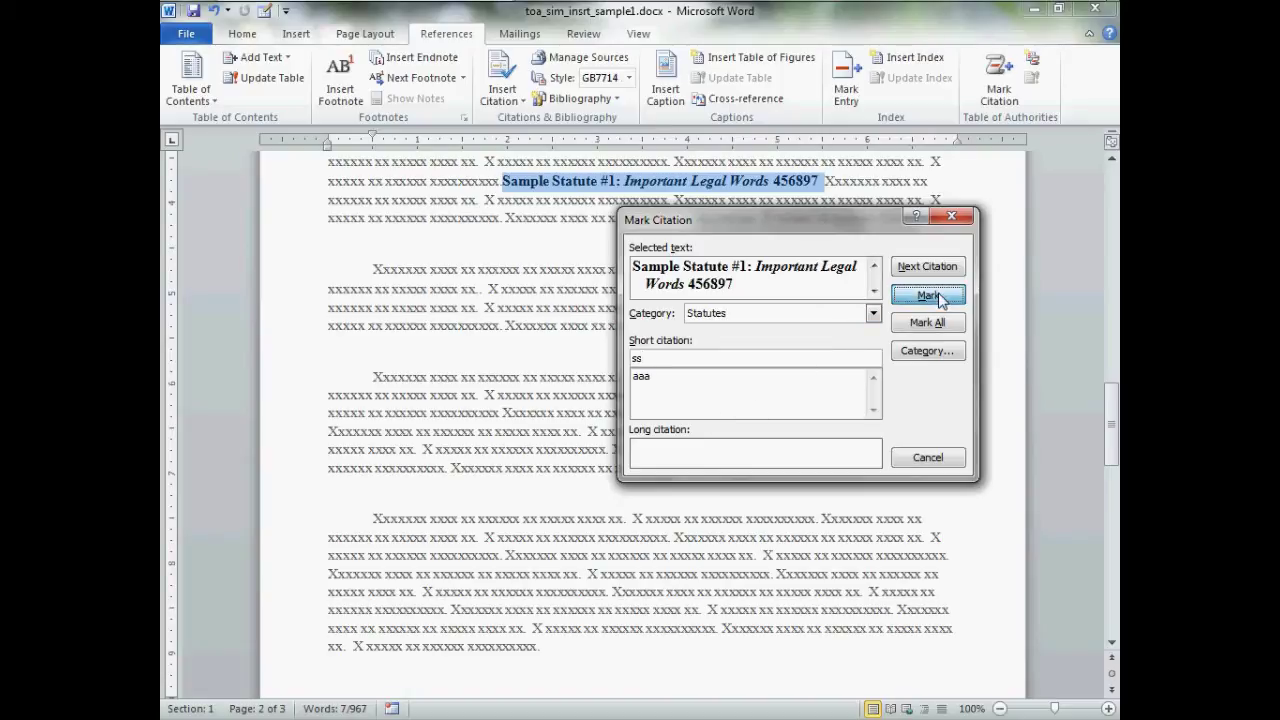
{"action": "left_click", "coordinate": [928, 458]}
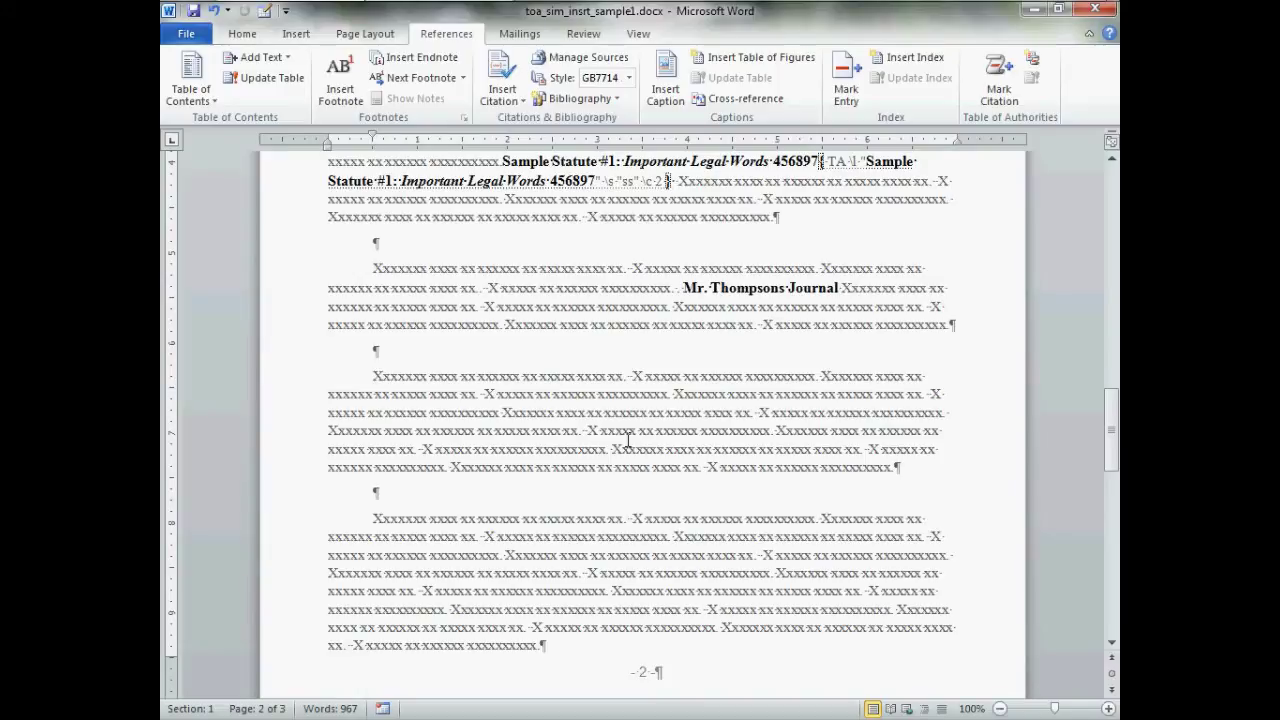
- Mark the "Sample Statute #1: Important Legal Words 456897" citation on page 3 with the existing short citation ss, and close the Mark Citation dialog
{"action": "scroll", "coordinate": [628, 440], "scroll_direction": "down", "scroll_amount": 9}
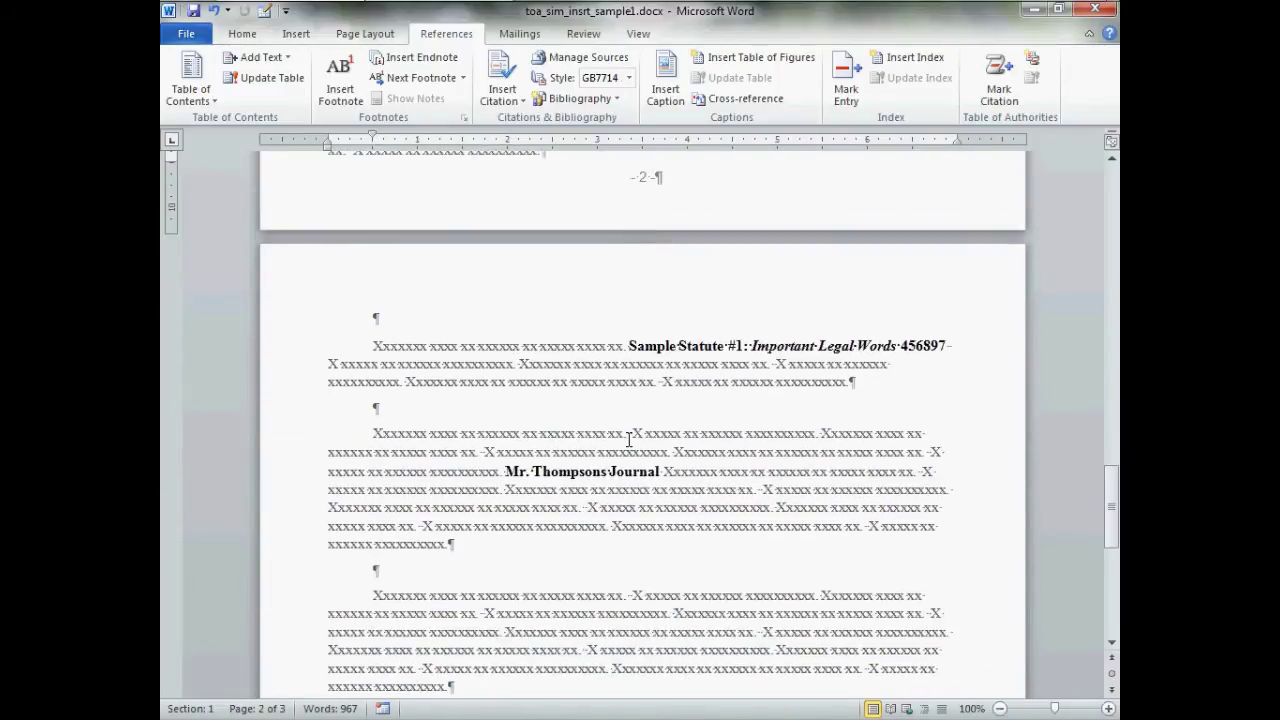
{"action": "scroll", "coordinate": [628, 440], "scroll_direction": "down", "scroll_amount": 2}
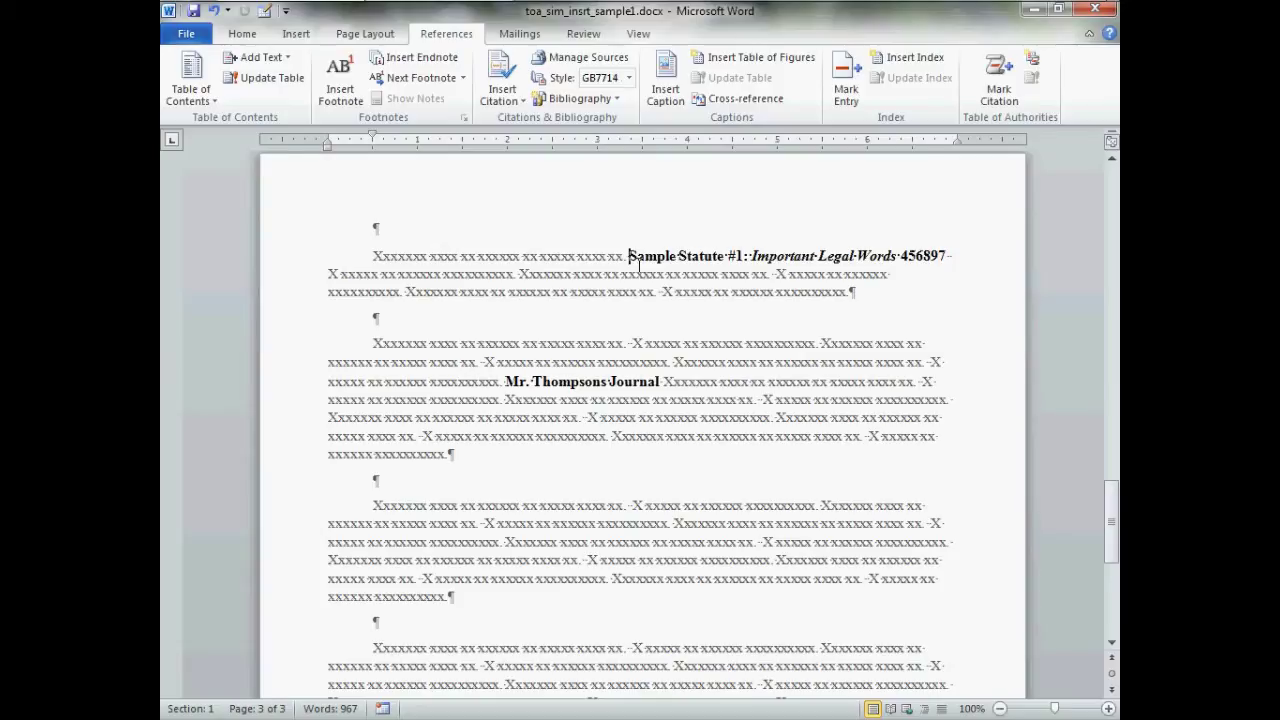
{"action": "left_click_drag", "start_coordinate": [641, 263], "coordinate": [933, 275]}
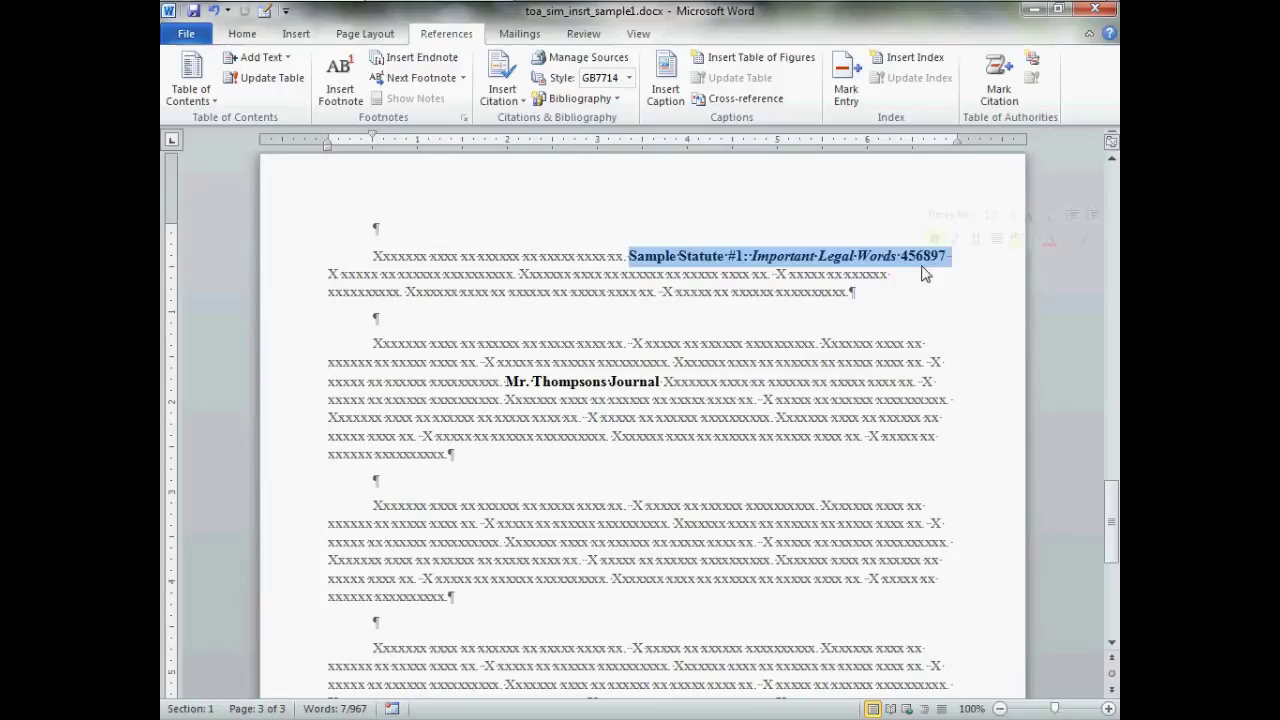
{"action": "left_click", "coordinate": [1000, 90]}
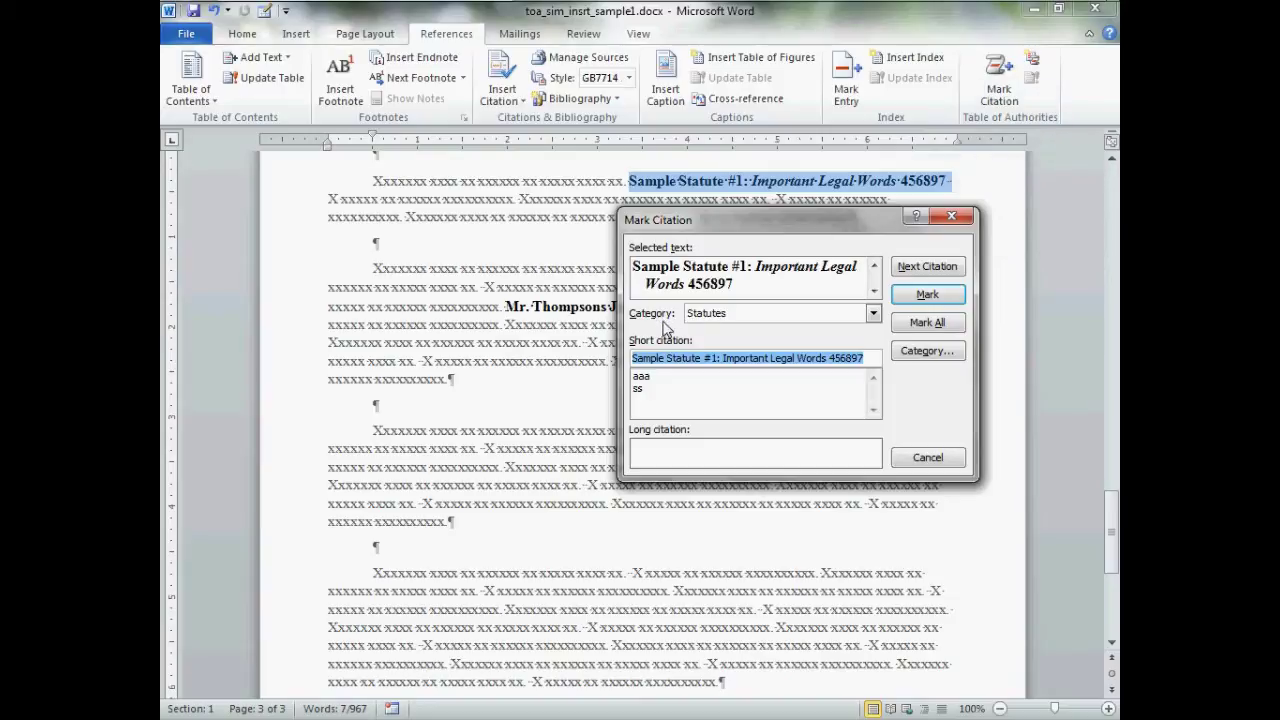
{"action": "left_click", "coordinate": [639, 391]}
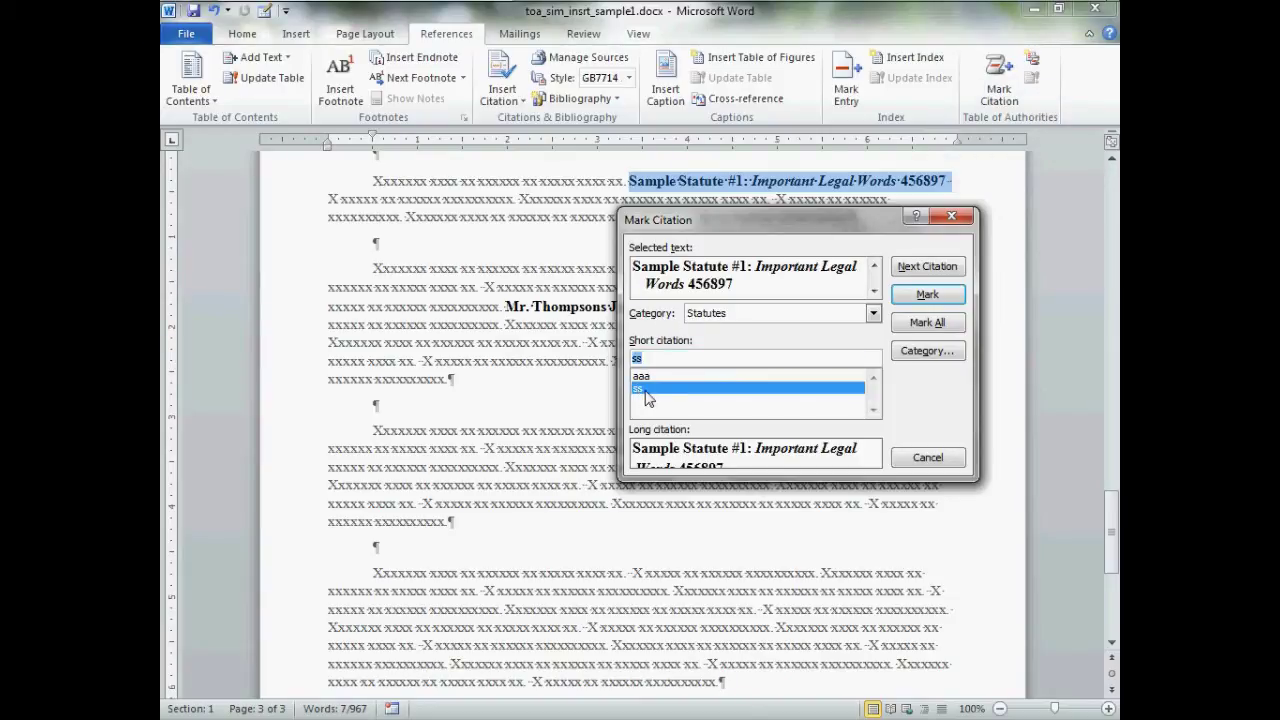
{"action": "left_click", "coordinate": [949, 298]}
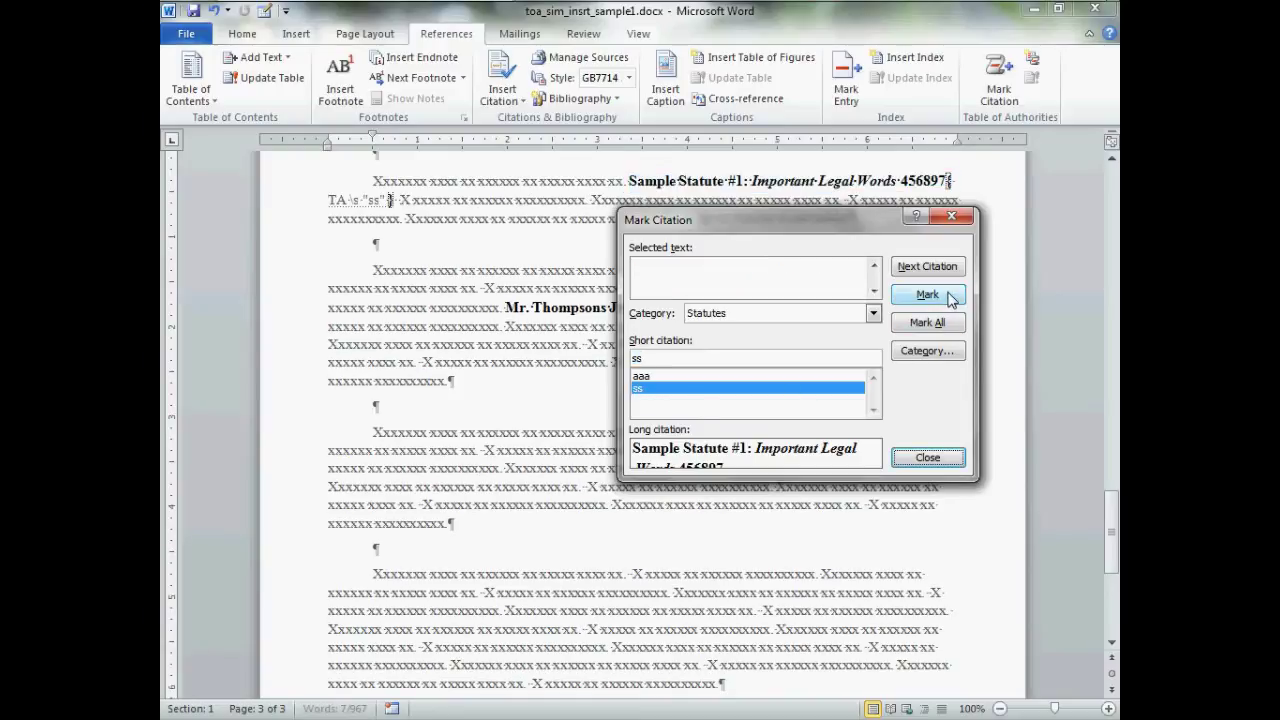
{"action": "left_click", "coordinate": [930, 458]}
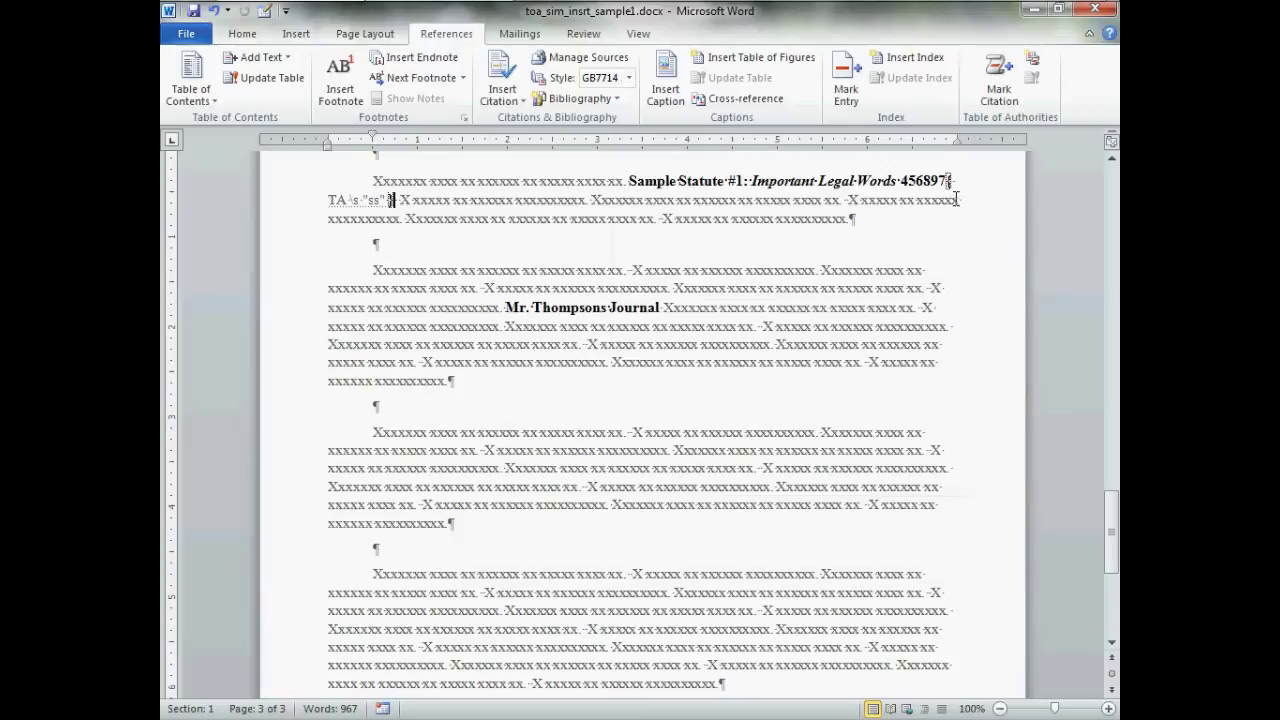
- Highlight the TA field code following the statute citation on page 3, and hide the document's formatting marks
{"action": "left_click_drag", "start_coordinate": [959, 199], "coordinate": [395, 203]}
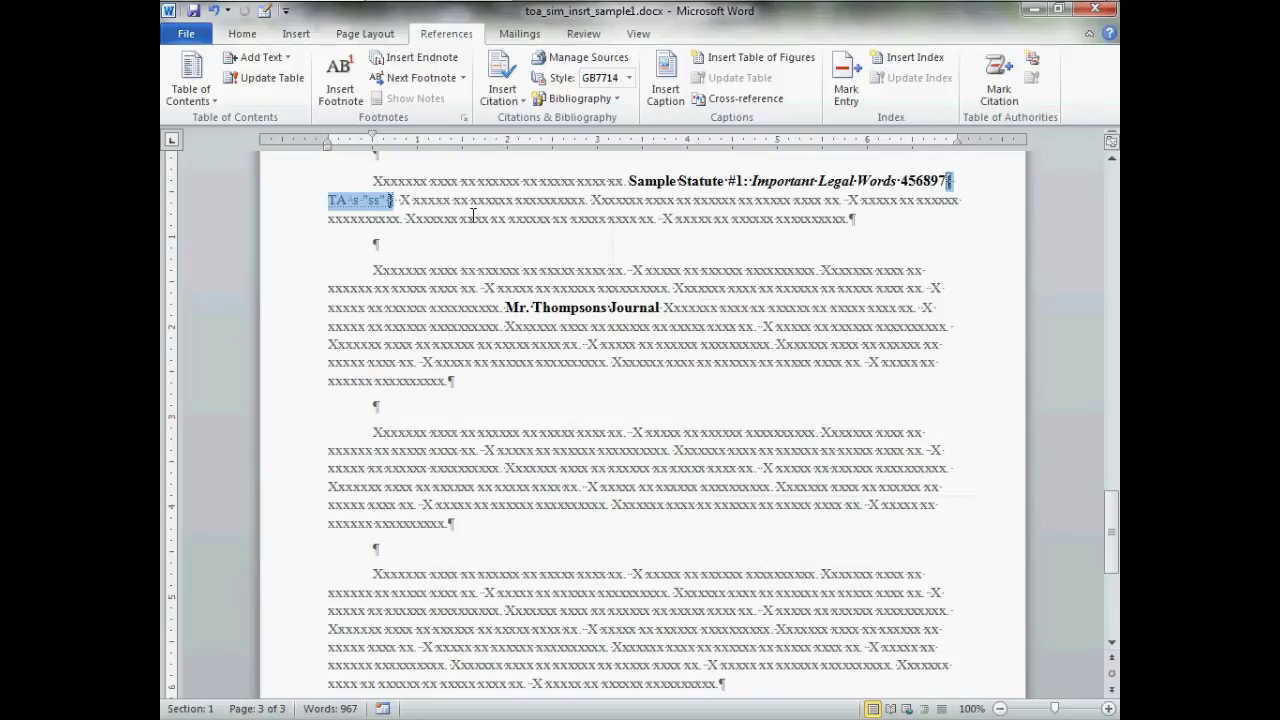
{"action": "left_click", "coordinate": [247, 36]}
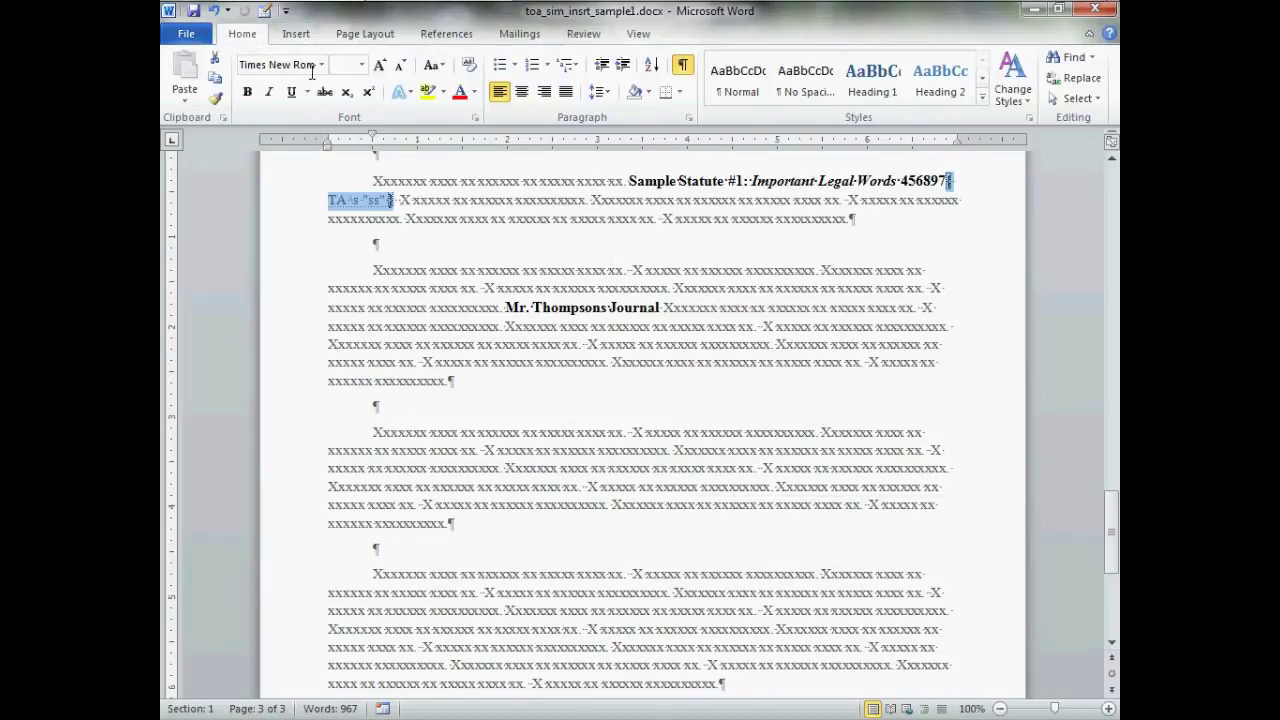
{"action": "left_click", "coordinate": [684, 66]}
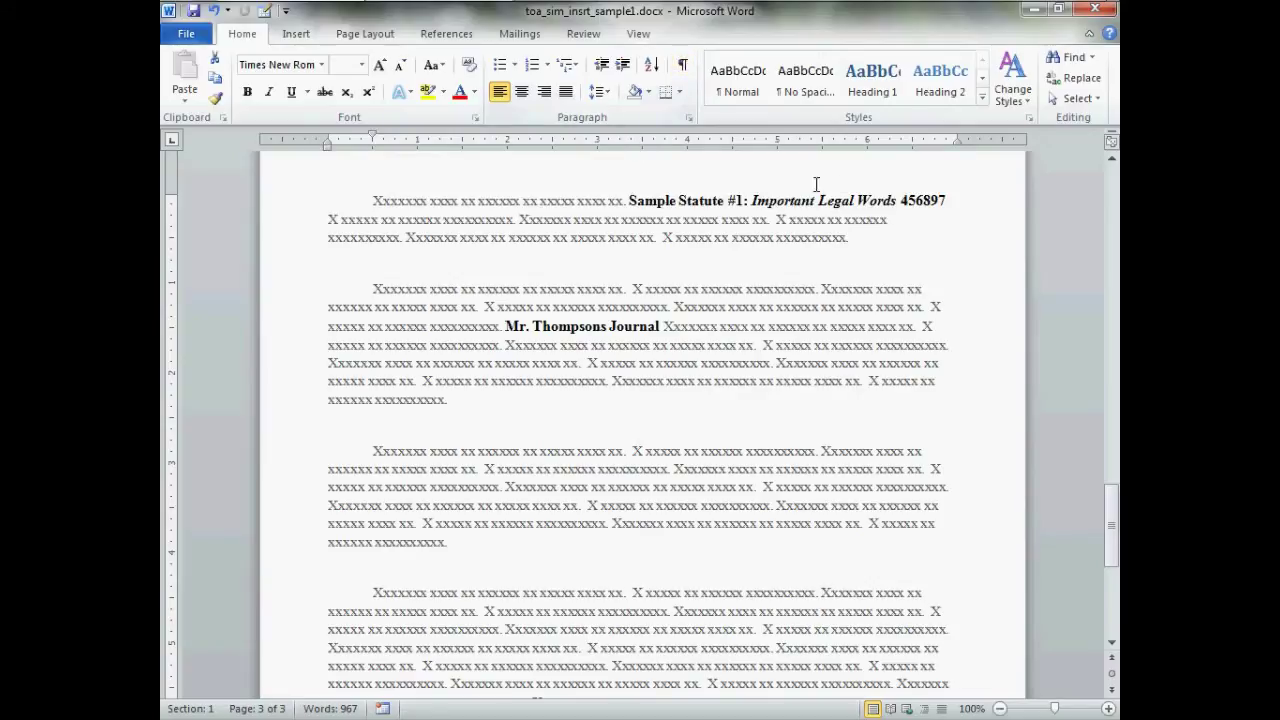
- Check the ss entry and its long citation for the page 3 statute in the Mark Citation dialog, and cancel without marking
{"action": "left_click_drag", "start_coordinate": [626, 203], "coordinate": [946, 206]}
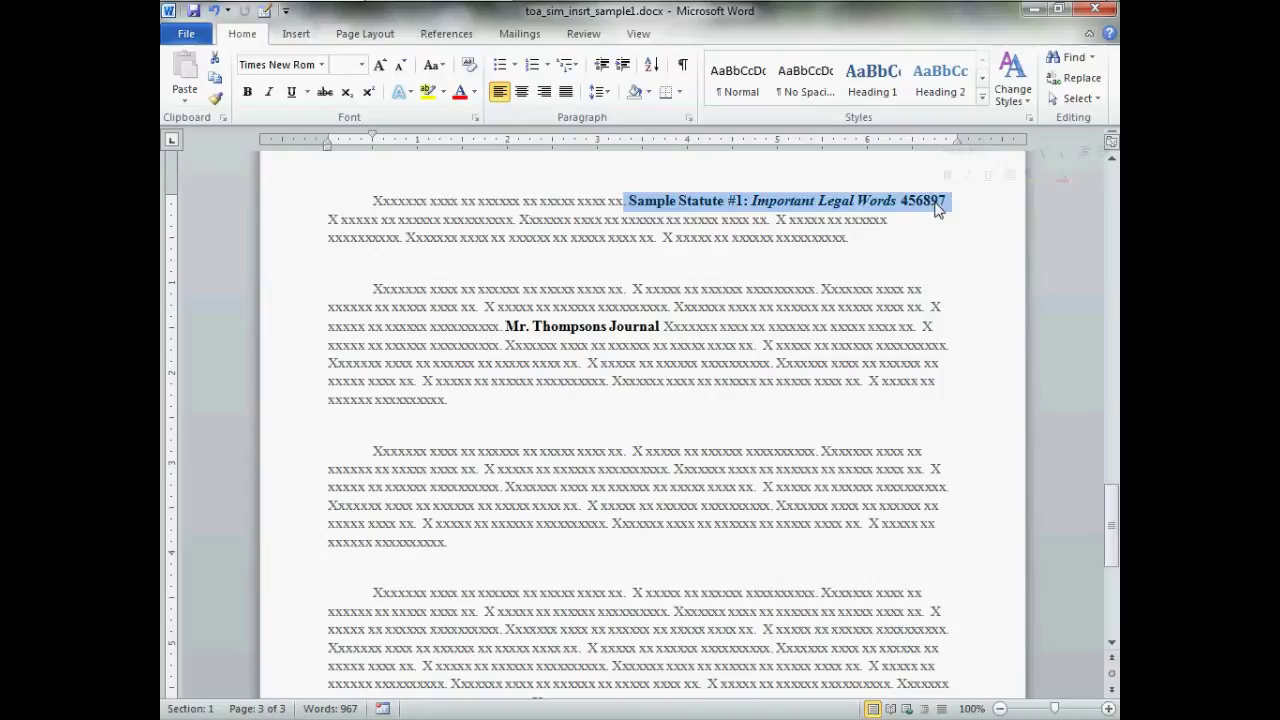
{"action": "left_click", "coordinate": [446, 33]}
{"action": "left_click", "coordinate": [999, 80]}
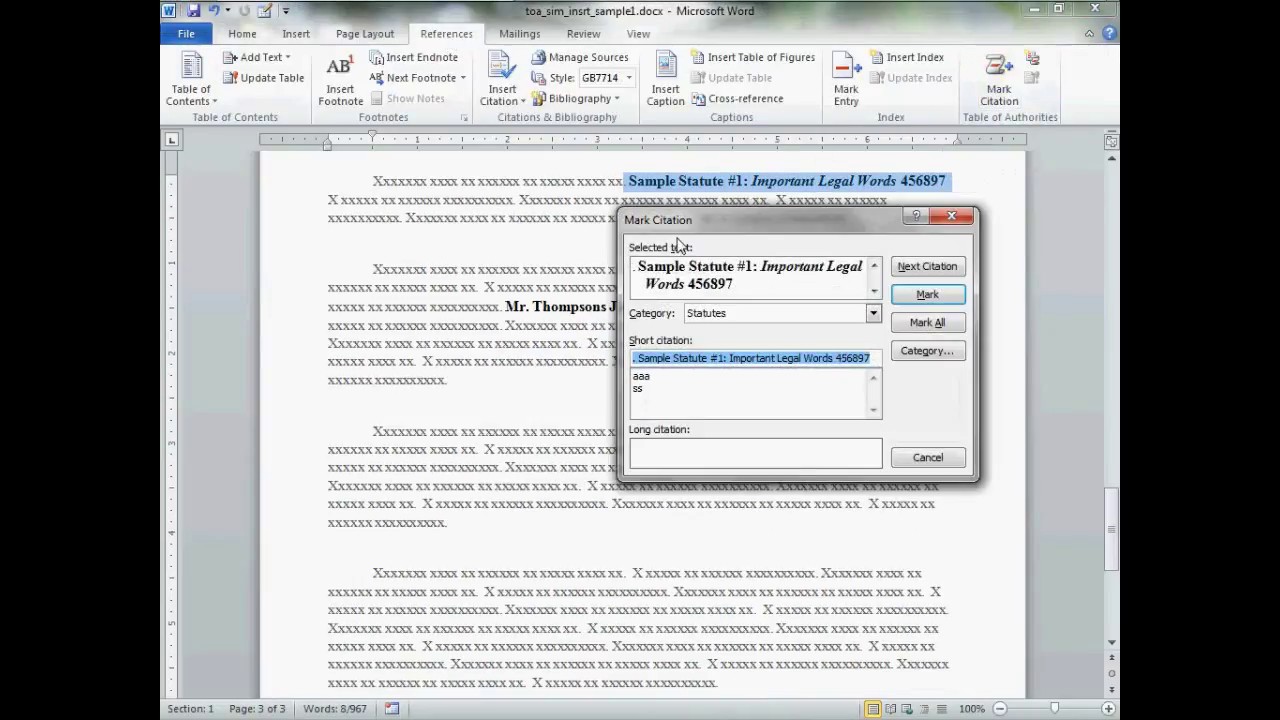
{"action": "left_click", "coordinate": [640, 389]}
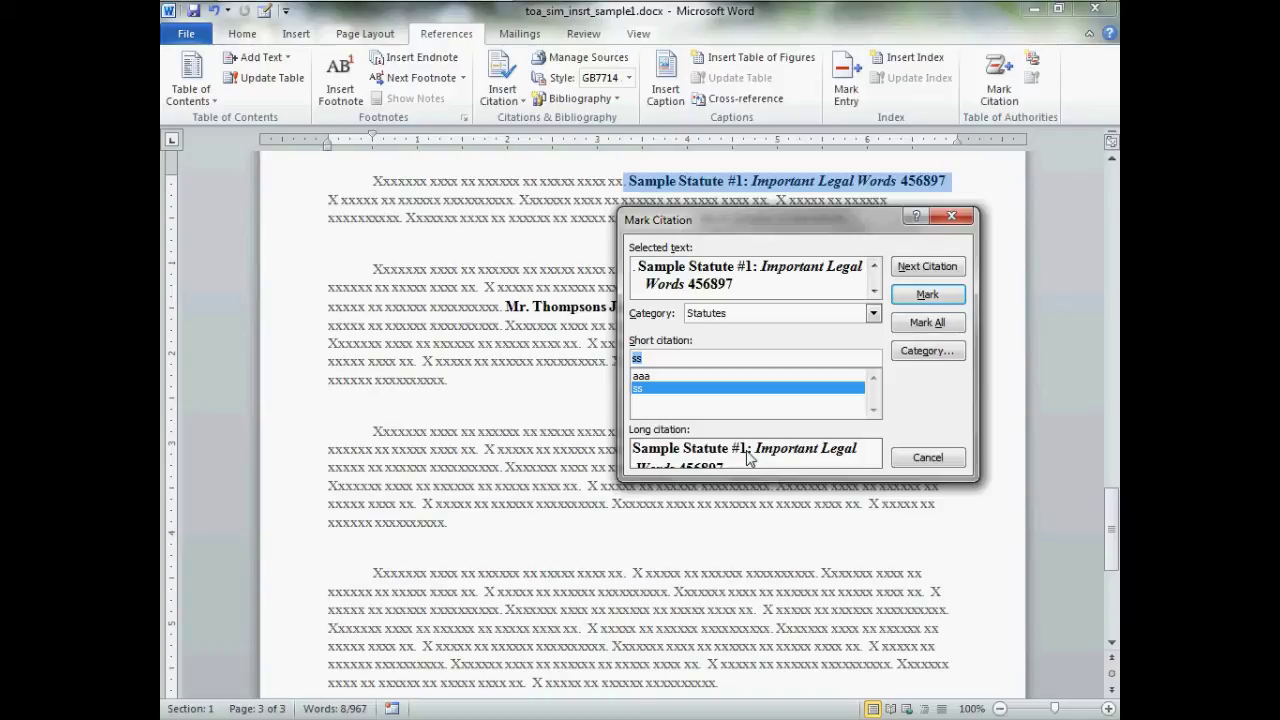
{"action": "left_click", "coordinate": [928, 458]}
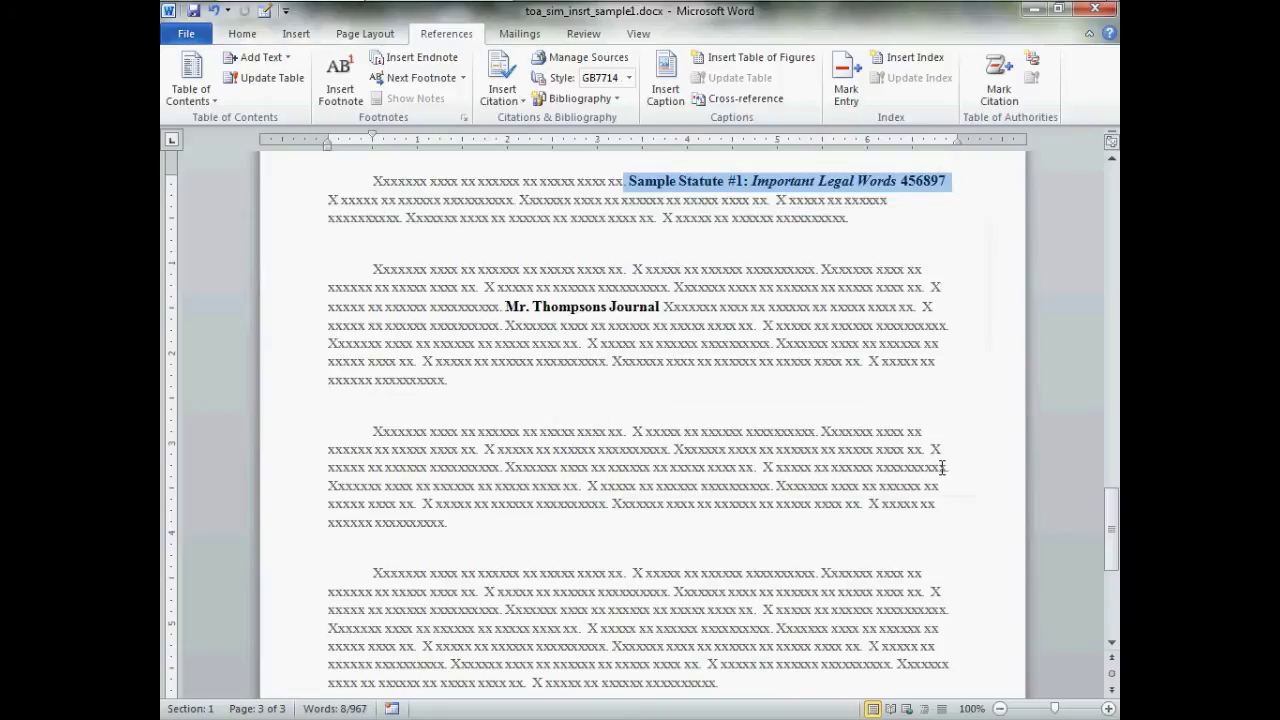
- Examine the finished table of authorities in toa_sim_insrt_sample2.docx, and minimize that document's window
{"action": "mouse_move", "coordinate": [453, 22]}
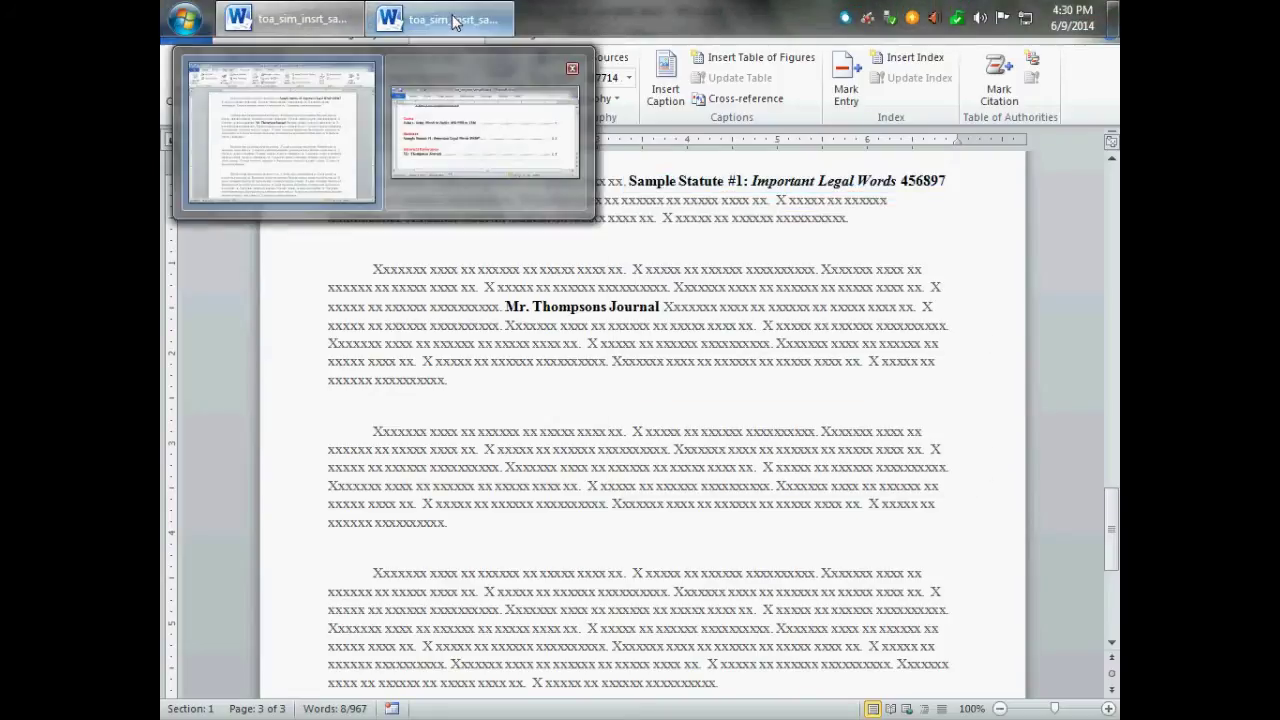
{"action": "left_click", "coordinate": [485, 132]}
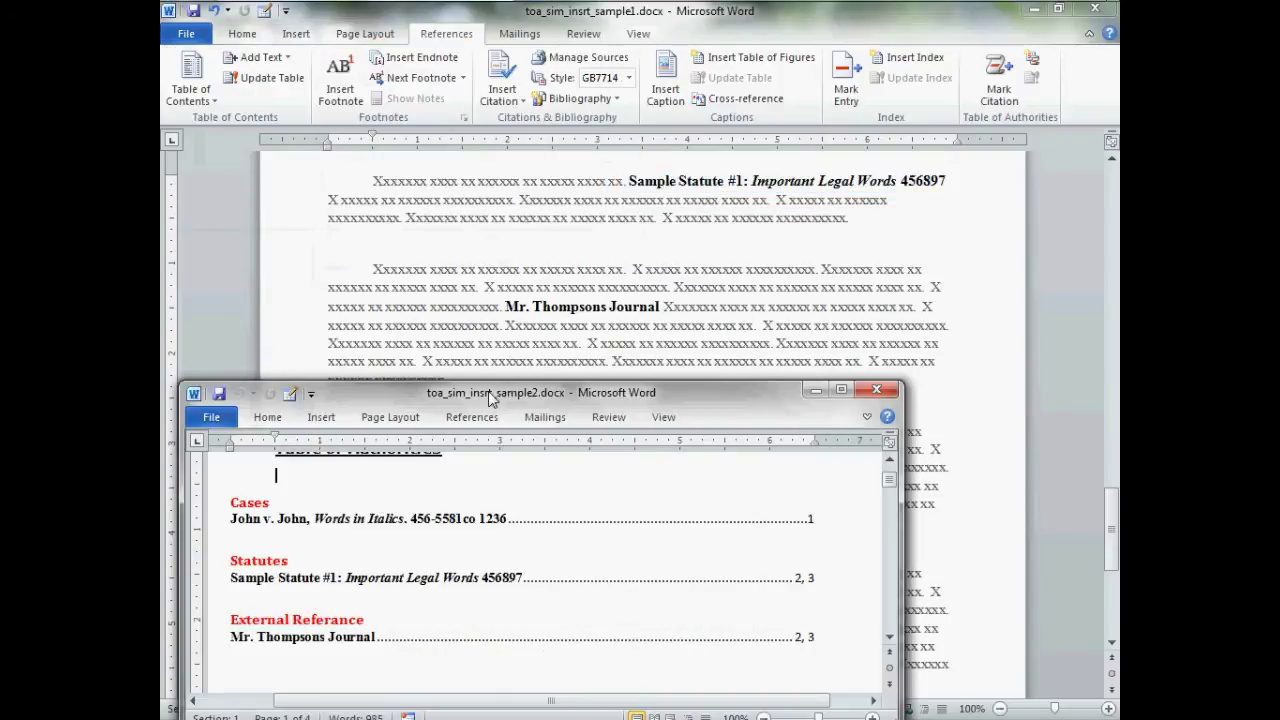
{"action": "left_click_drag", "start_coordinate": [490, 398], "coordinate": [477, 340]}
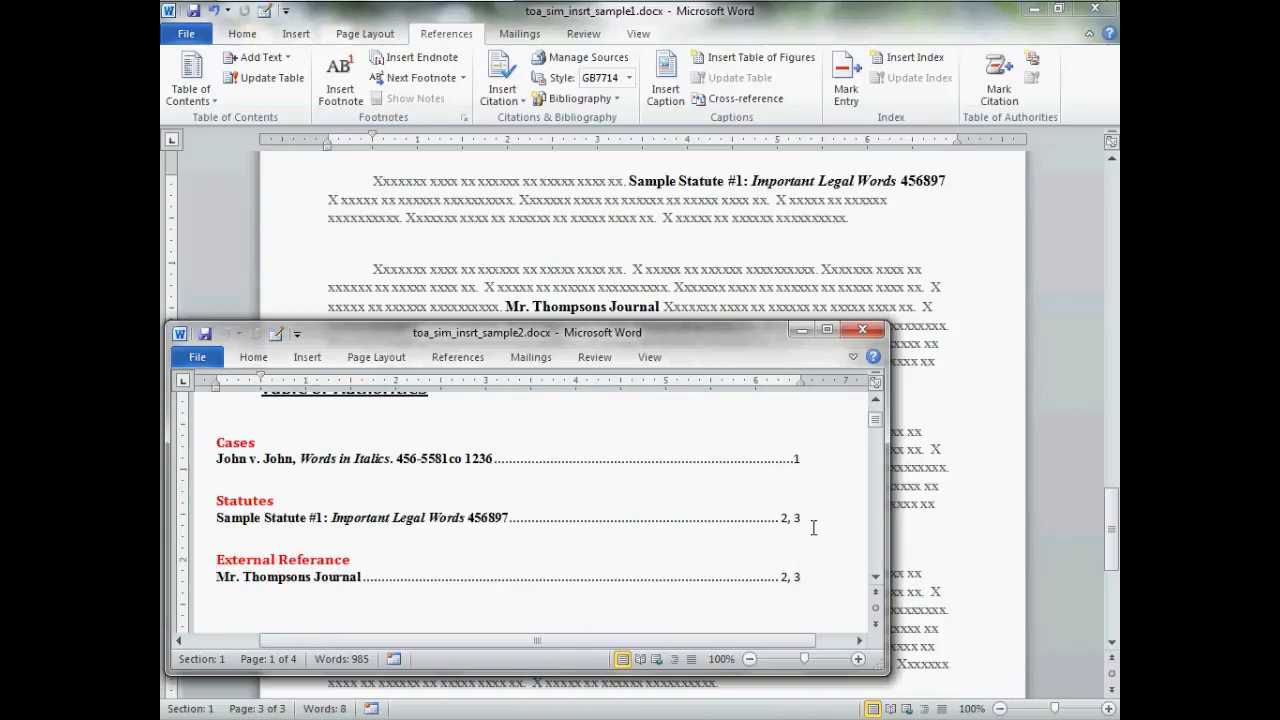
{"action": "left_click", "coordinate": [803, 331]}
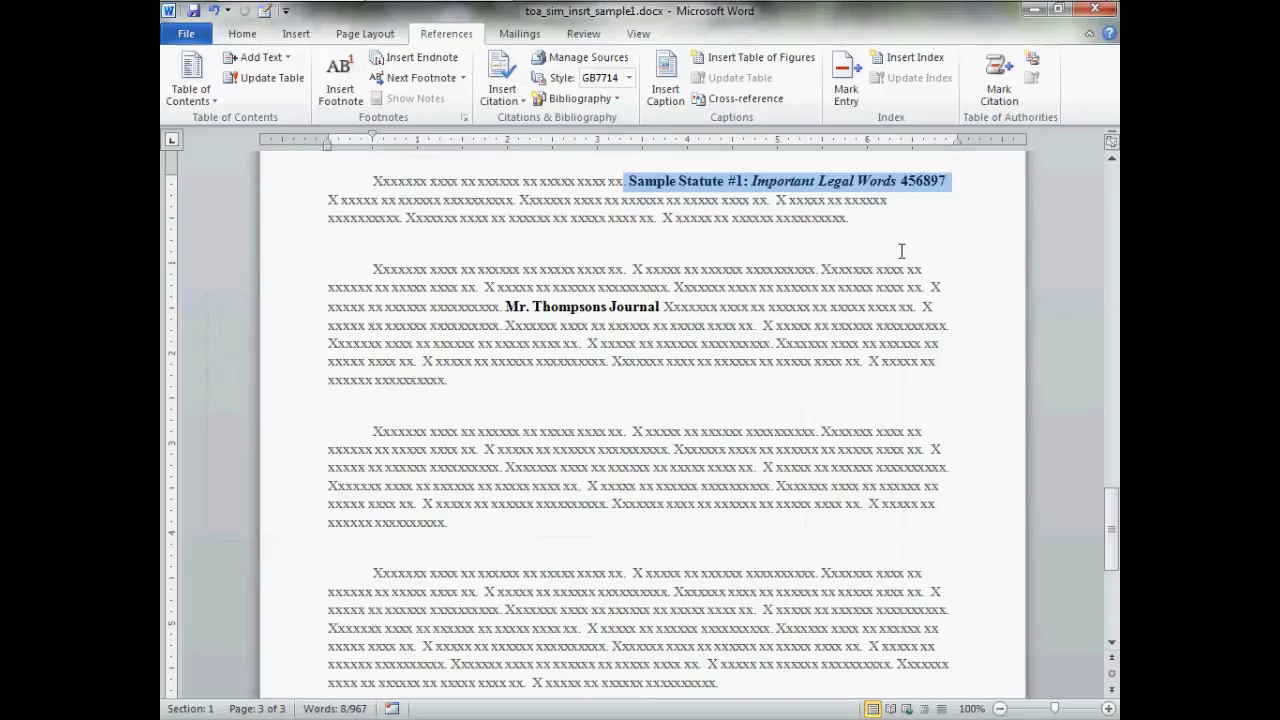
- Review the ss short citation against the selected page 3 statute once more, and cancel the Mark Citation dialog
{"action": "left_click", "coordinate": [1003, 88]}
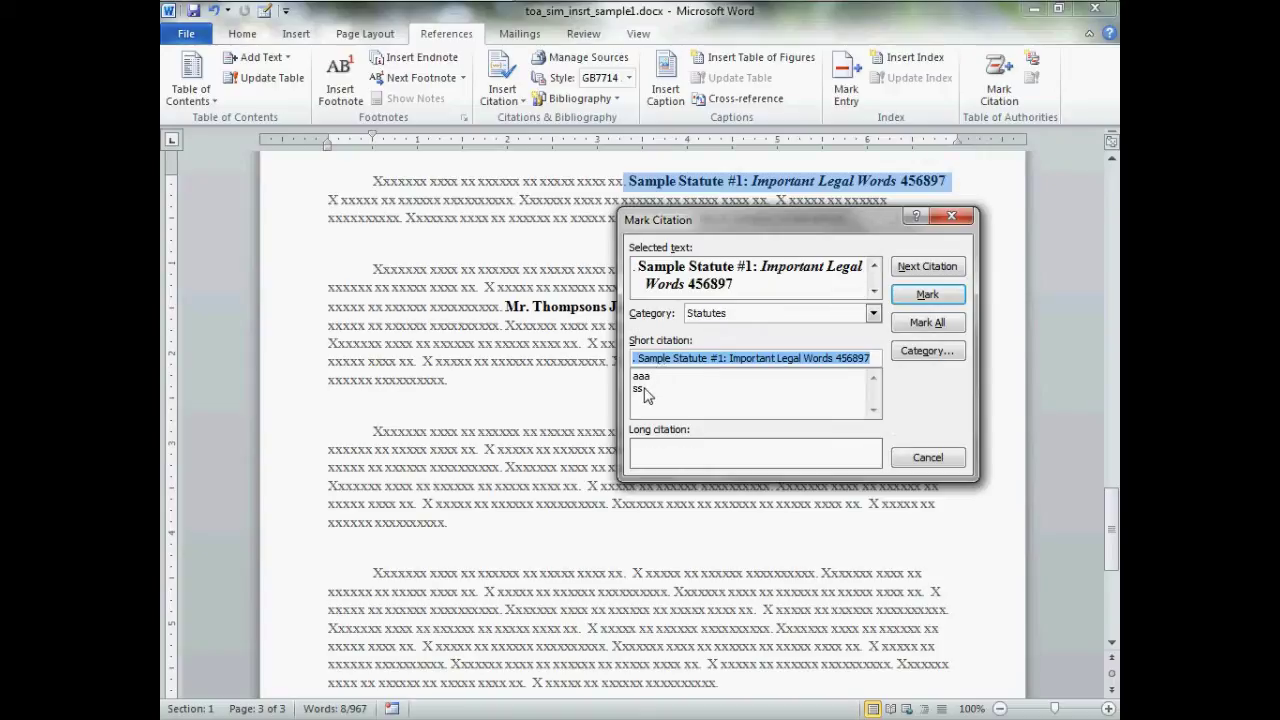
{"action": "left_click", "coordinate": [640, 389]}
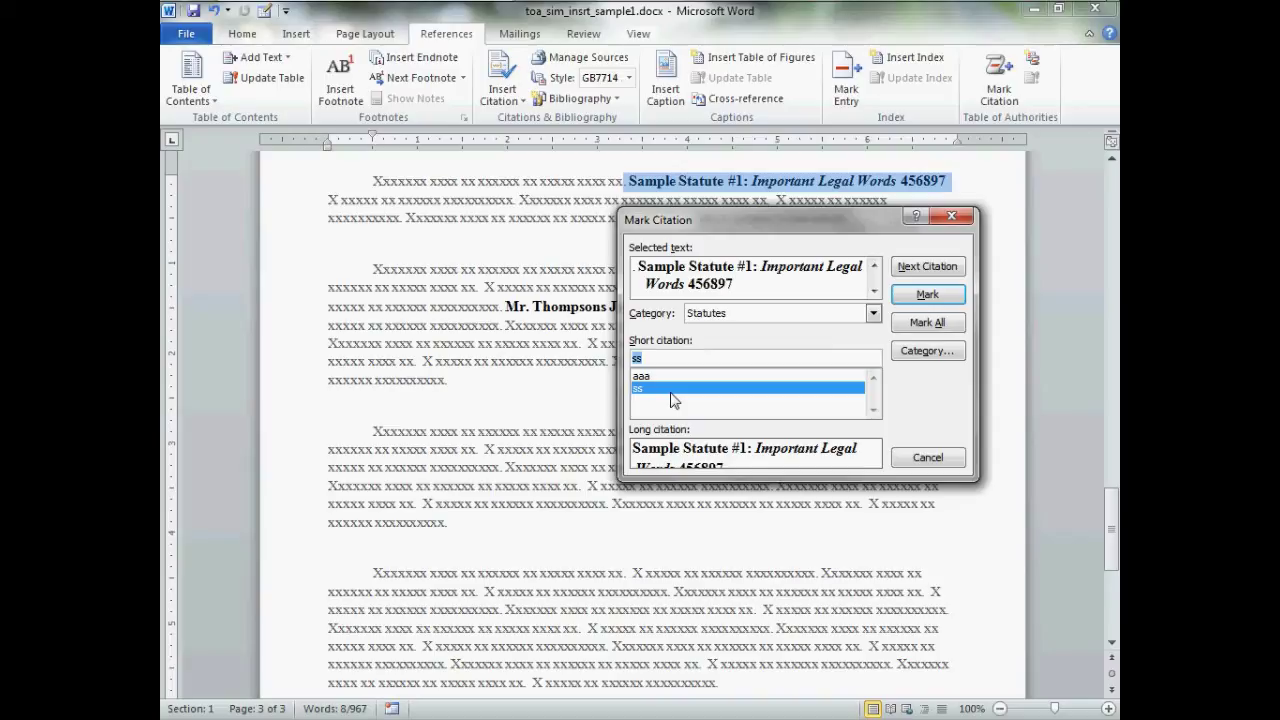
{"action": "left_click", "coordinate": [930, 459]}
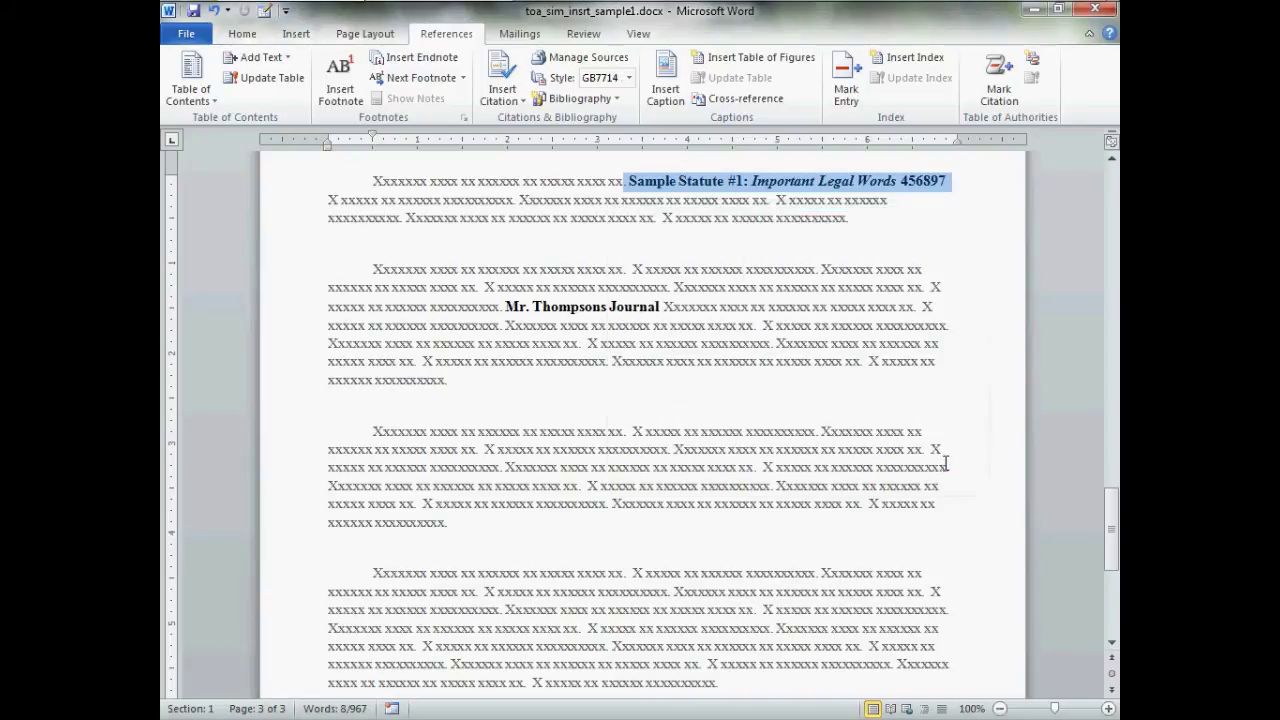
- Show the document's formatting marks and hidden TA field codes
{"action": "left_click", "coordinate": [776, 306]}
{"action": "scroll", "coordinate": [813, 298], "scroll_direction": "up", "scroll_amount": 3}
{"action": "scroll", "coordinate": [813, 298], "scroll_direction": "up", "scroll_amount": 10}
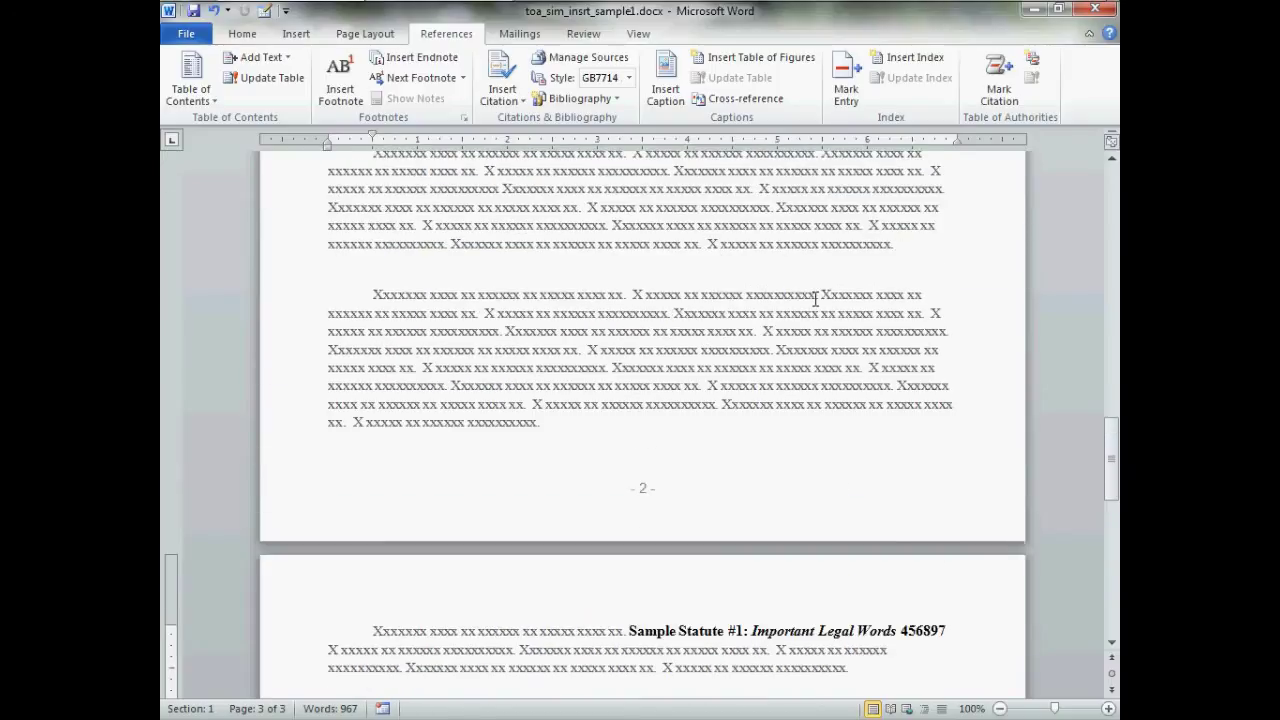
{"action": "scroll", "coordinate": [817, 298], "scroll_direction": "up", "scroll_amount": 4}
{"action": "scroll", "coordinate": [817, 298], "scroll_direction": "down", "scroll_amount": 2}
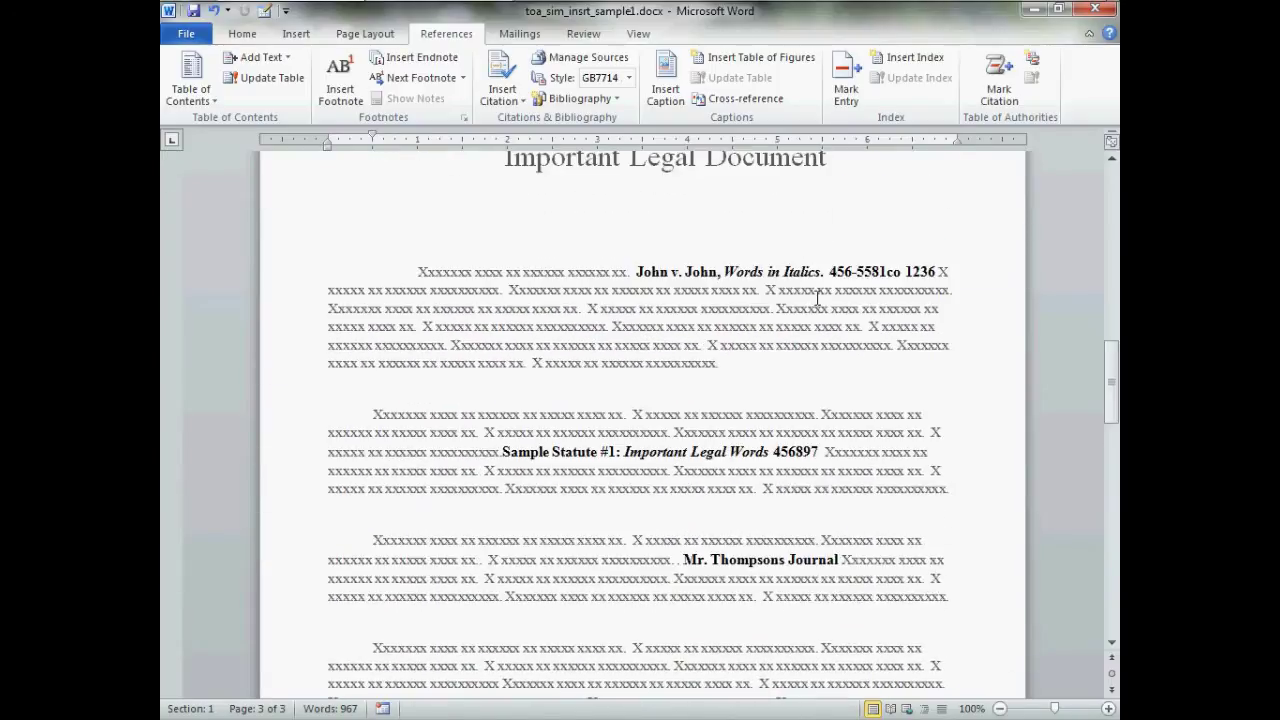
{"action": "left_click", "coordinate": [242, 33]}
{"action": "left_click", "coordinate": [684, 66]}
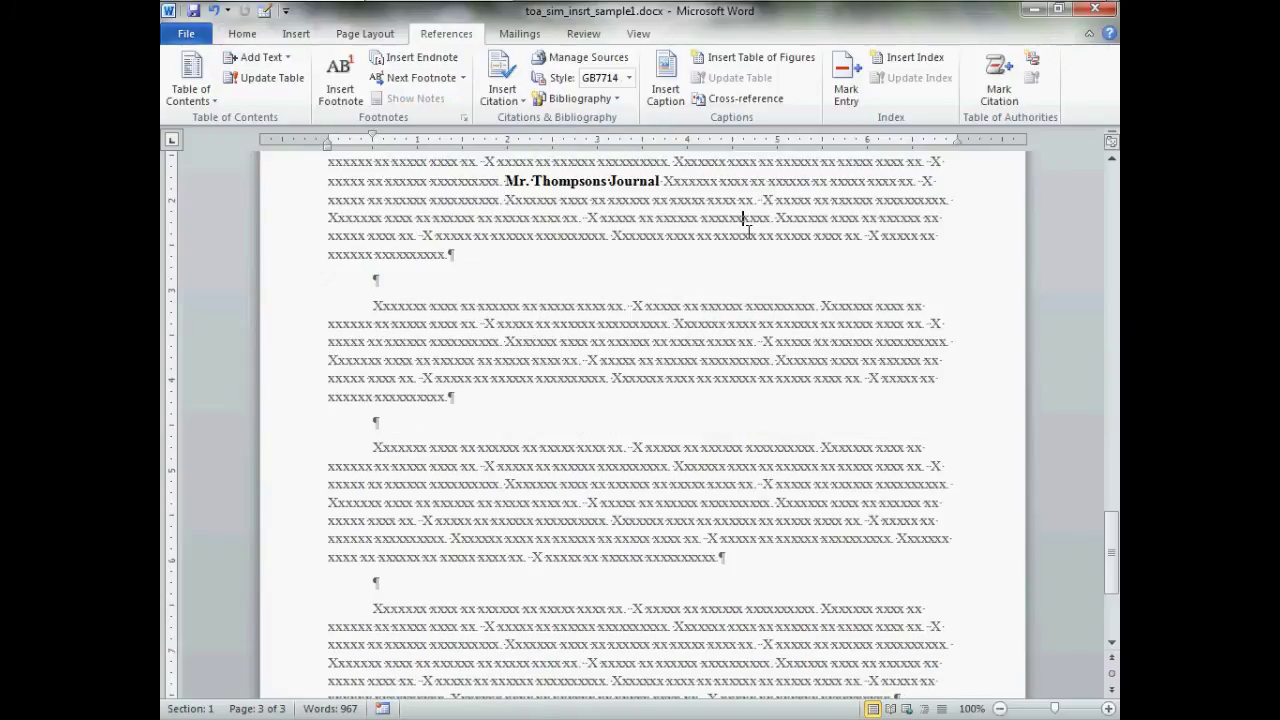
- Delete the TA field code with short citation aaa that follows the case citation in the first paragraph on page 2
{"action": "scroll", "coordinate": [758, 231], "scroll_direction": "up", "scroll_amount": 3}
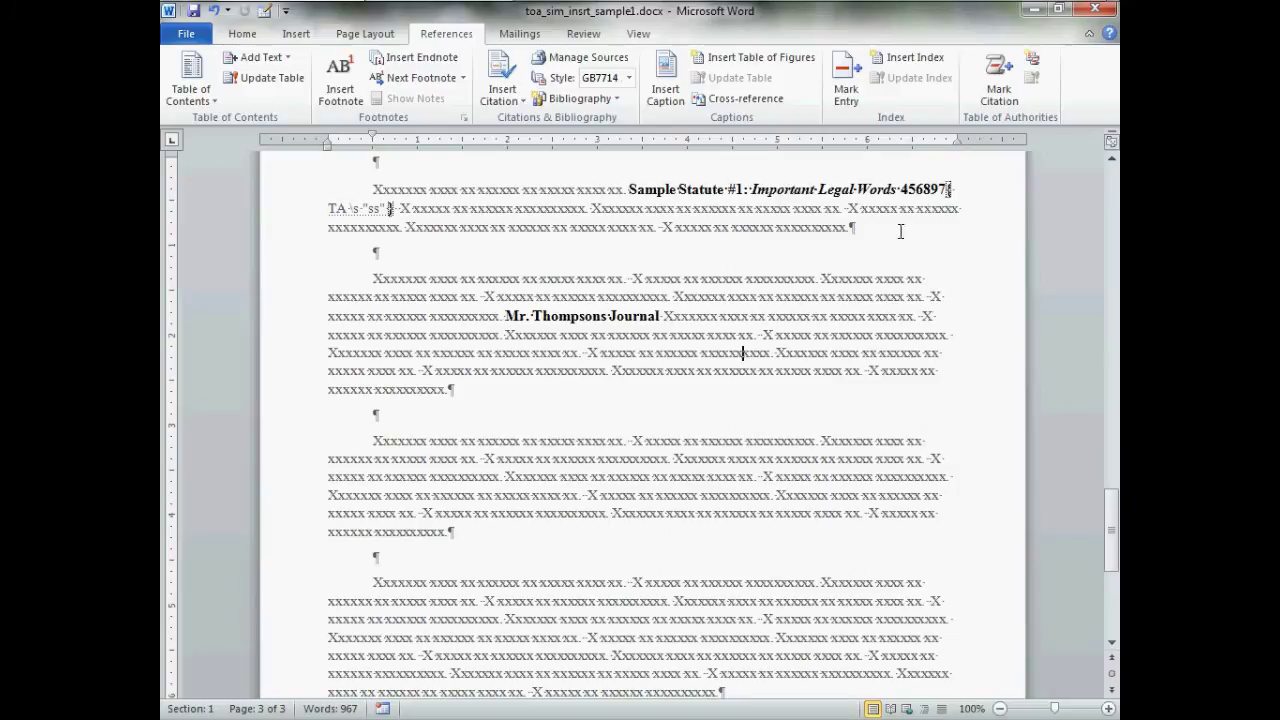
{"action": "scroll", "coordinate": [914, 220], "scroll_direction": "up", "scroll_amount": 8}
{"action": "scroll", "coordinate": [914, 220], "scroll_direction": "up", "scroll_amount": 8}
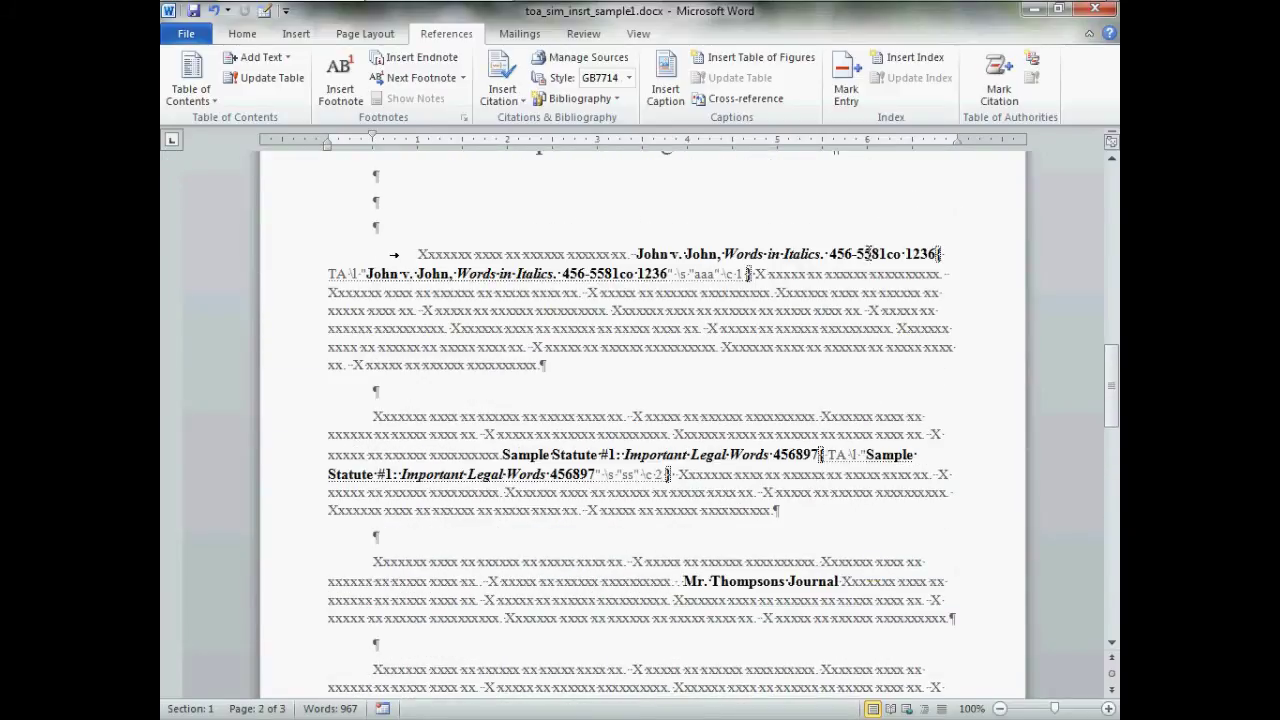
{"action": "left_click", "coordinate": [945, 266]}
{"action": "left_click_drag", "start_coordinate": [945, 276], "coordinate": [757, 287]}
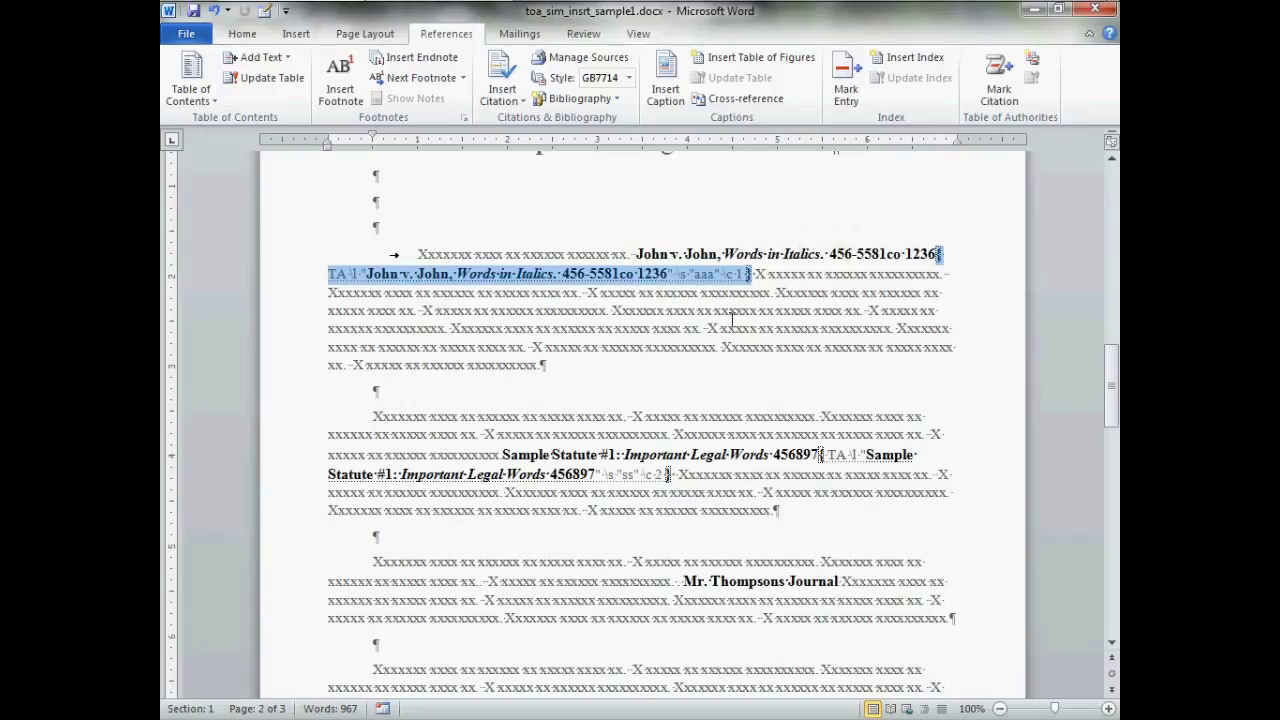
{"action": "key", "text": "Delete"}
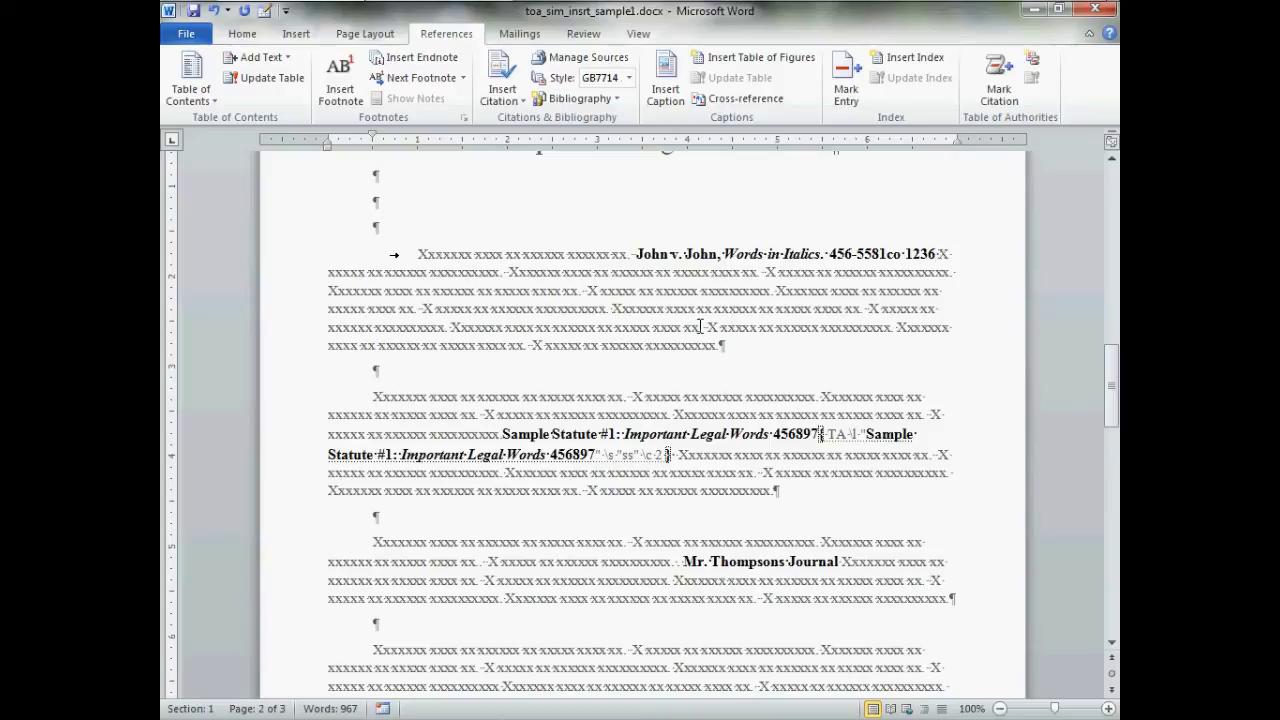
- Check the short citation list and the Cases category for the first paragraph's case citation in the Mark Citation dialog, and cancel without marking
{"action": "left_click_drag", "start_coordinate": [641, 256], "coordinate": [922, 262]}
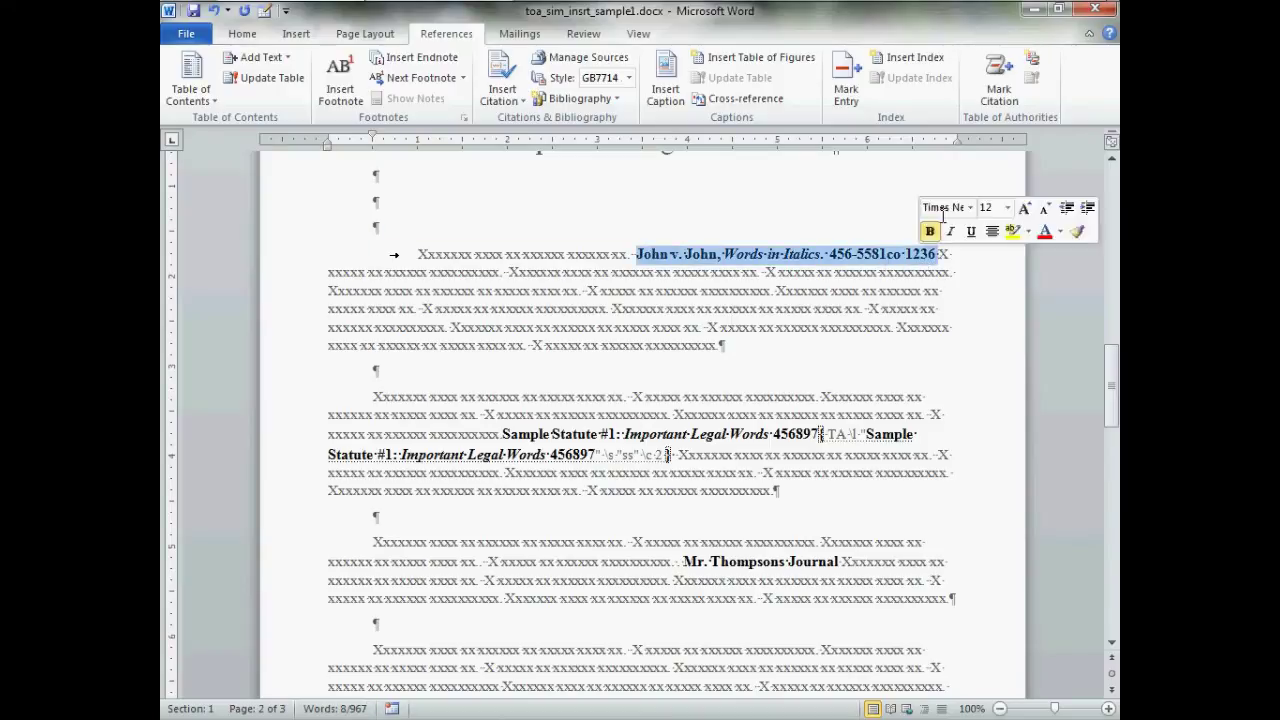
{"action": "left_click", "coordinate": [998, 82]}
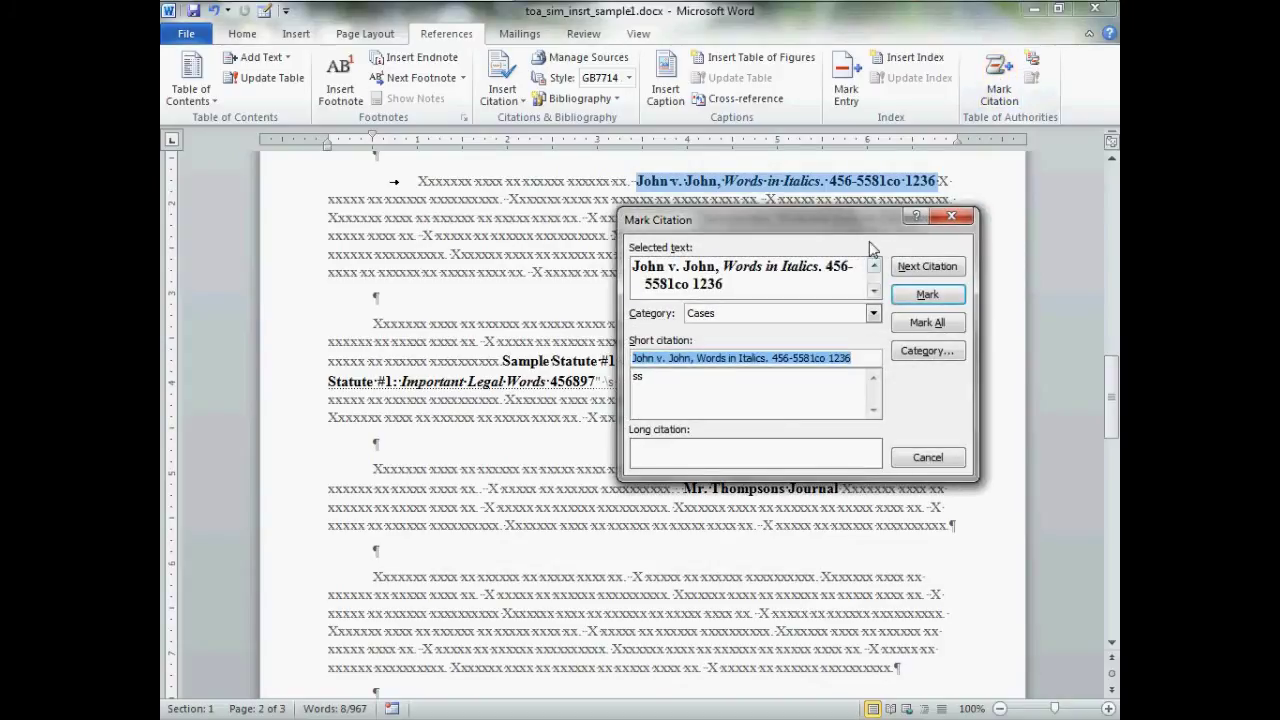
{"action": "left_click", "coordinate": [873, 314]}
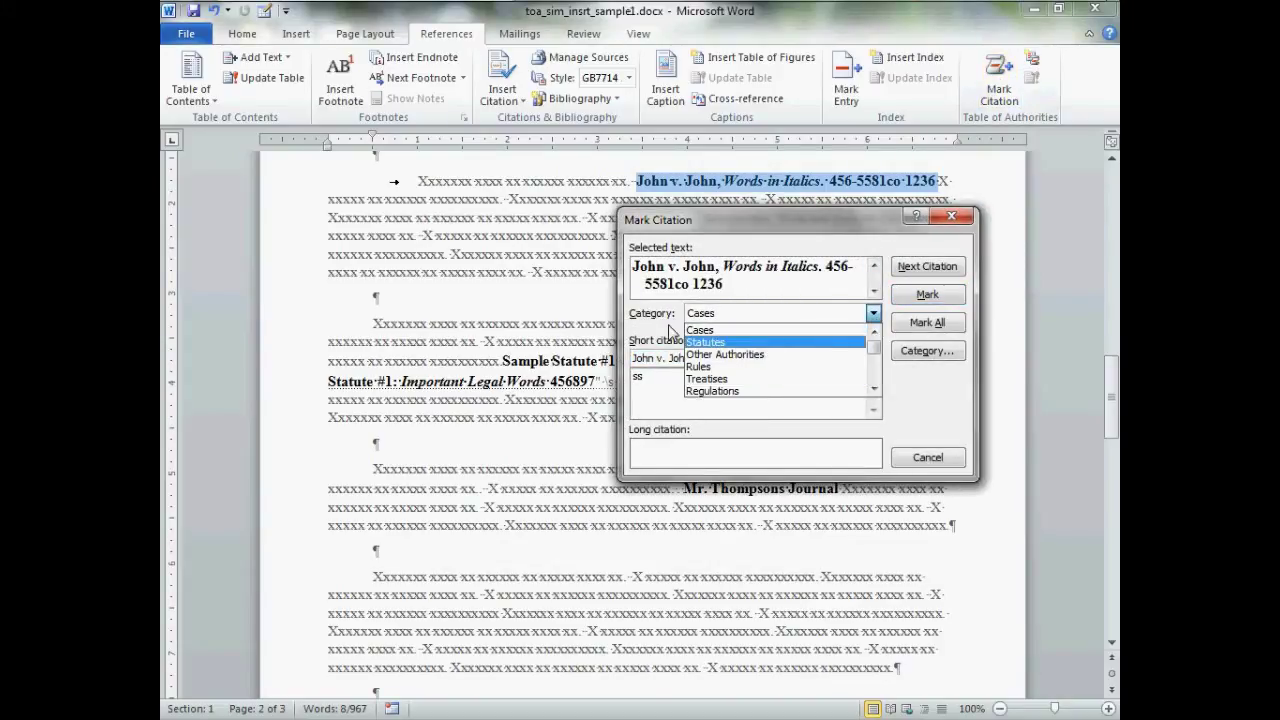
{"action": "left_click", "coordinate": [670, 334]}
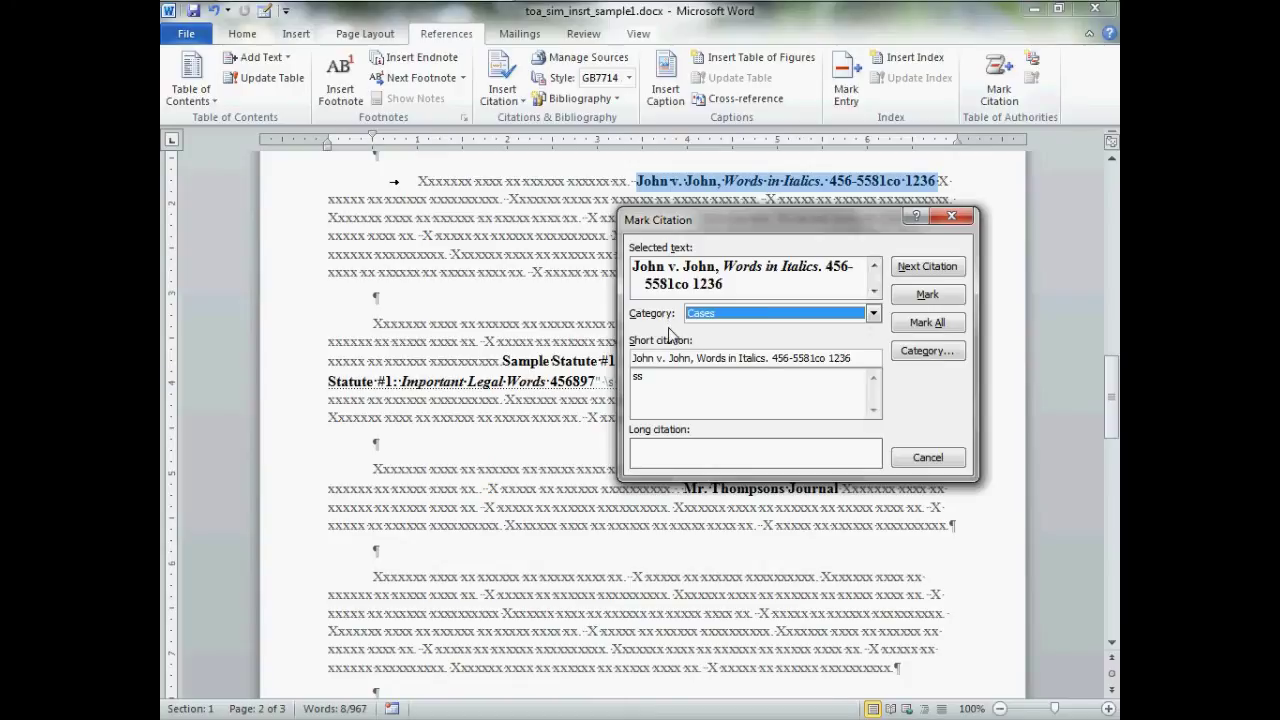
{"action": "left_click", "coordinate": [928, 457]}
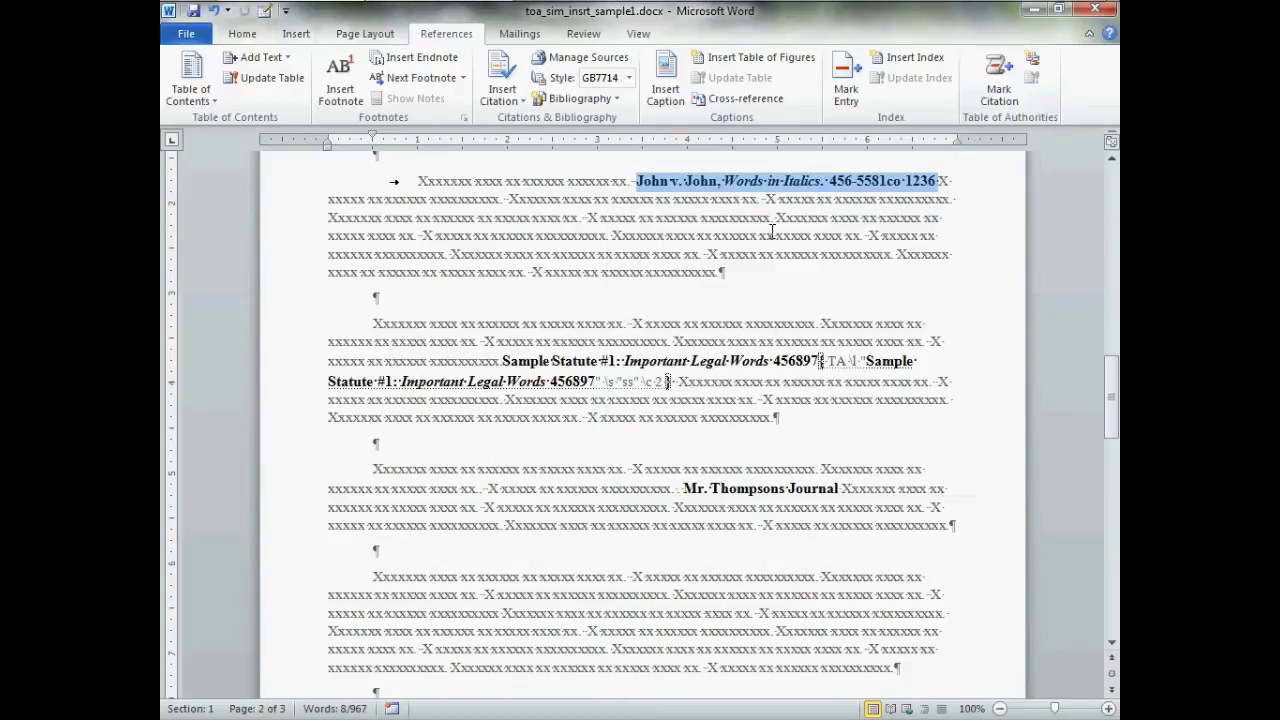
- Check the Mark Citation entry for the statute in the second paragraph, cancel the dialog, and return to the document's first paragraph
{"action": "key", "text": "alt+shift+i"}
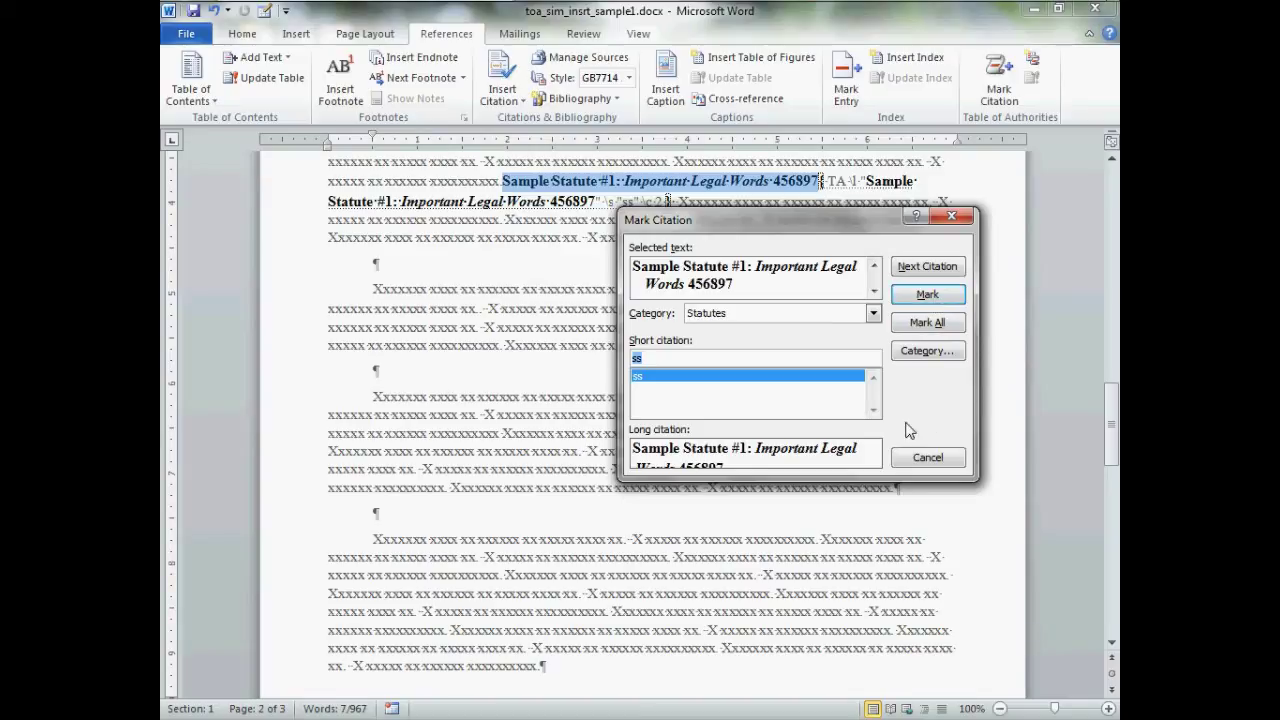
{"action": "left_click", "coordinate": [927, 458]}
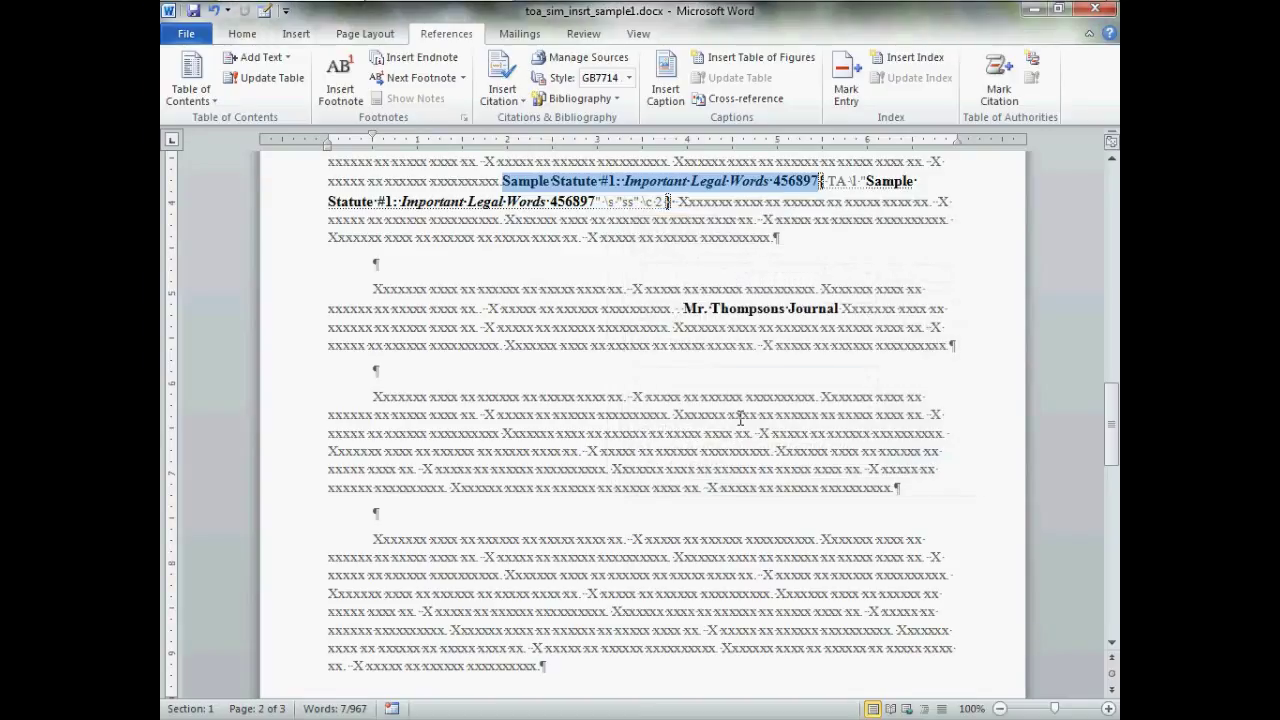
{"action": "left_click", "coordinate": [737, 415]}
{"action": "scroll", "coordinate": [637, 482], "scroll_direction": "up", "scroll_amount": 7}
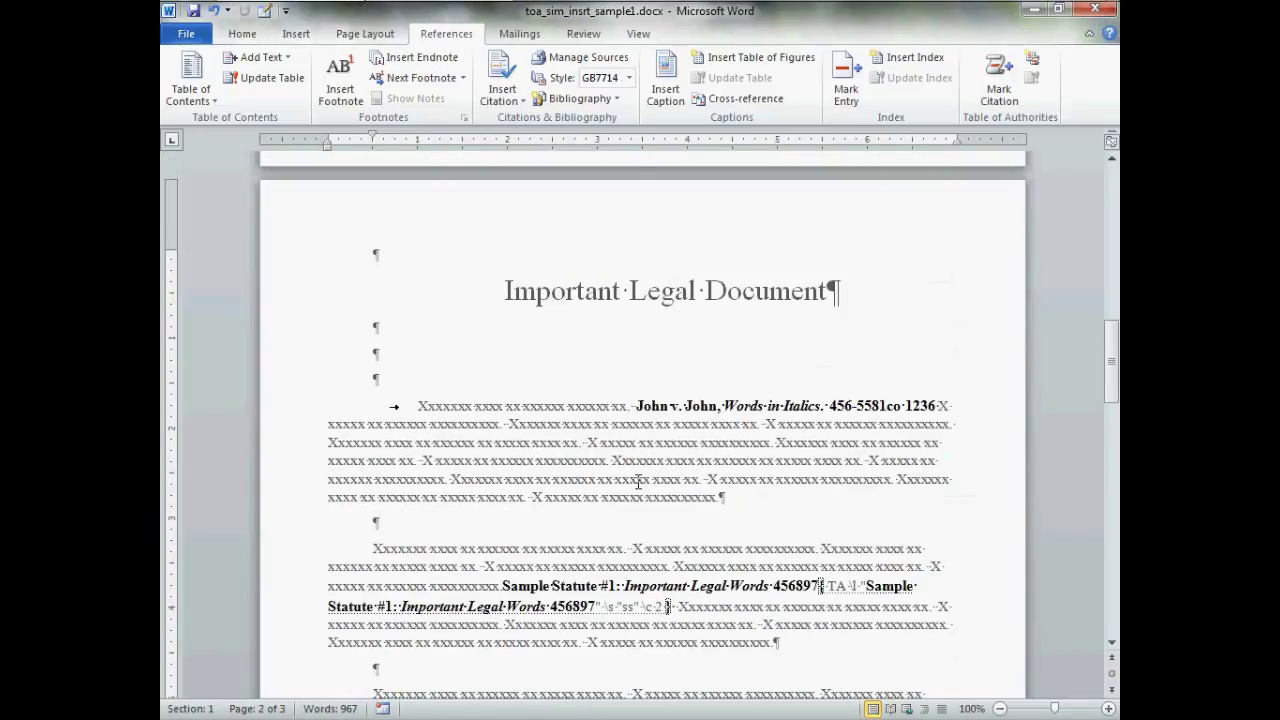